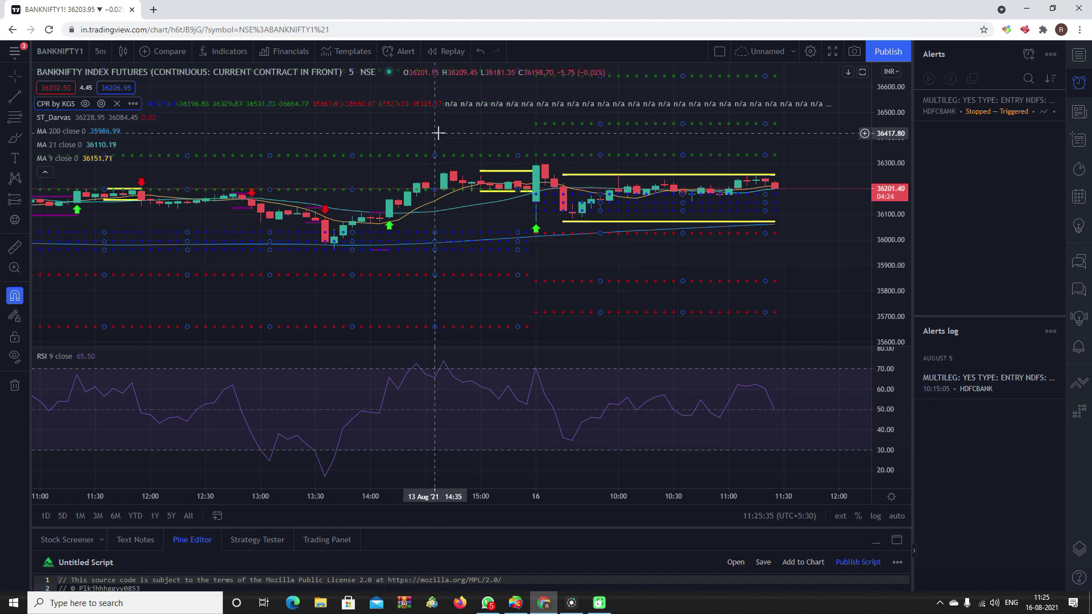
# - Switch from the BANKNIFTY chart to the Intelligent Trading Bridge and show its options portfolio grid
pyautogui.scroll(2, 744, 244)
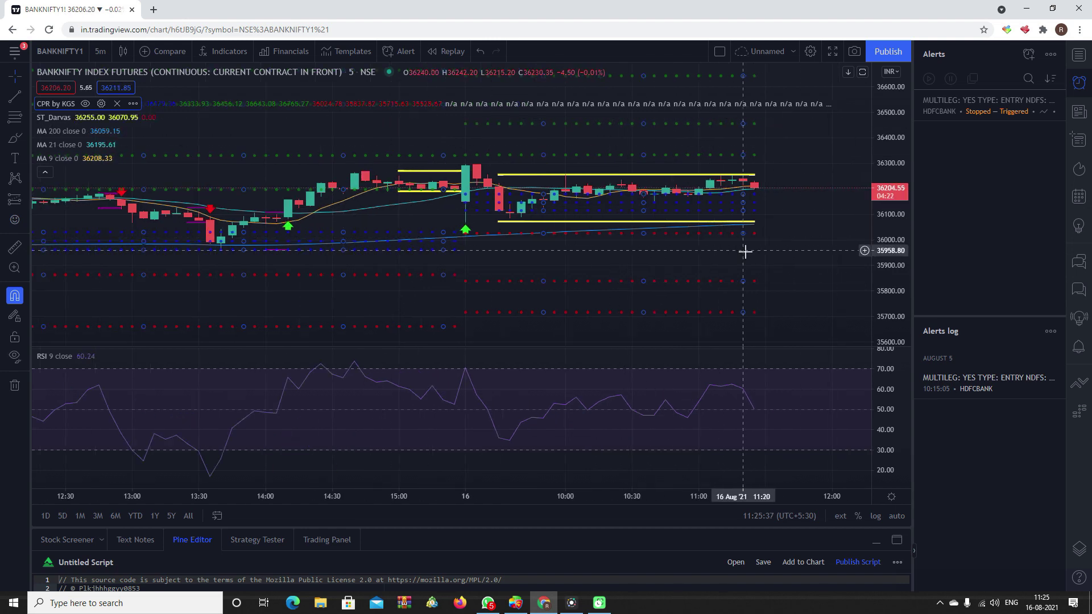
pyautogui.moveTo(874, 282); pyautogui.dragTo(874, 336)
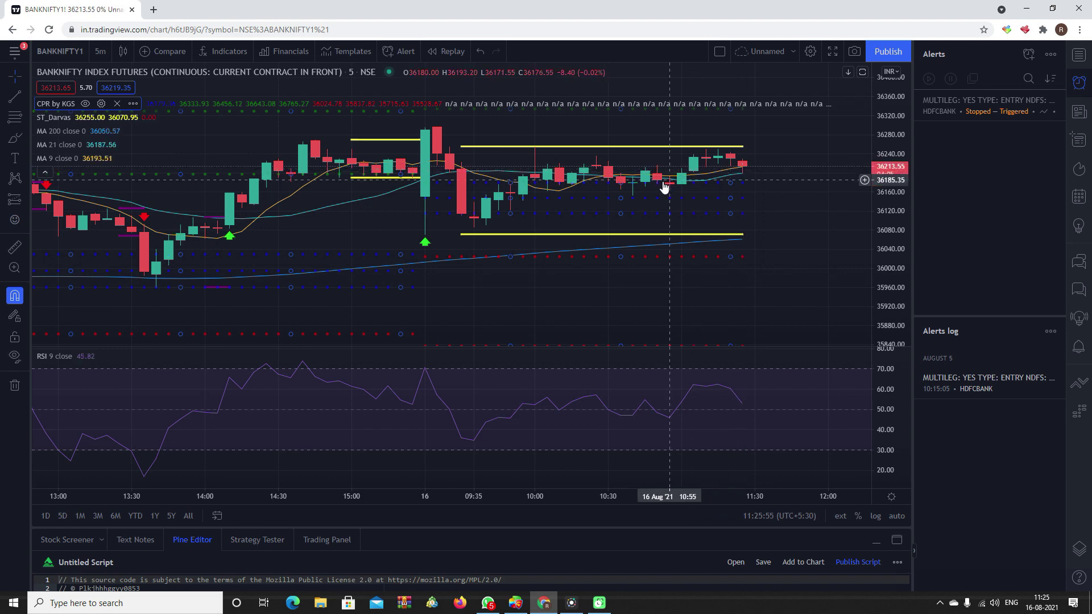
pyautogui.click(516, 603)
pyautogui.click(202, 40)
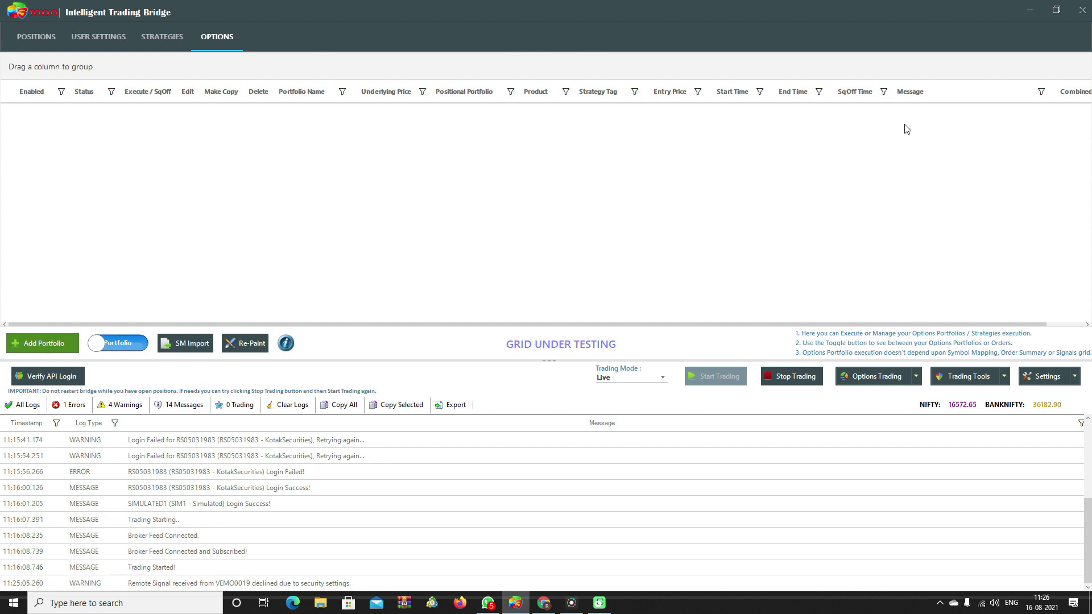
# - Make the Symbol Mapping, Signals, Order Summary, Order Book, Holdings and Remote Share grids visible in the bridge's appearance settings and save
pyautogui.click(1029, 376)
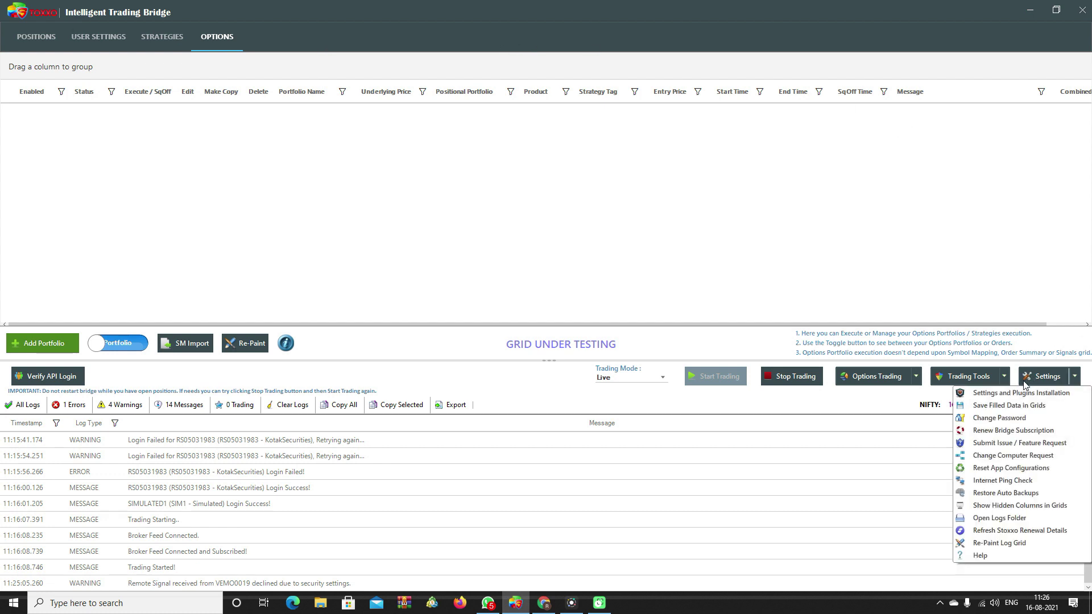
pyautogui.click(1025, 394)
pyautogui.click(309, 214)
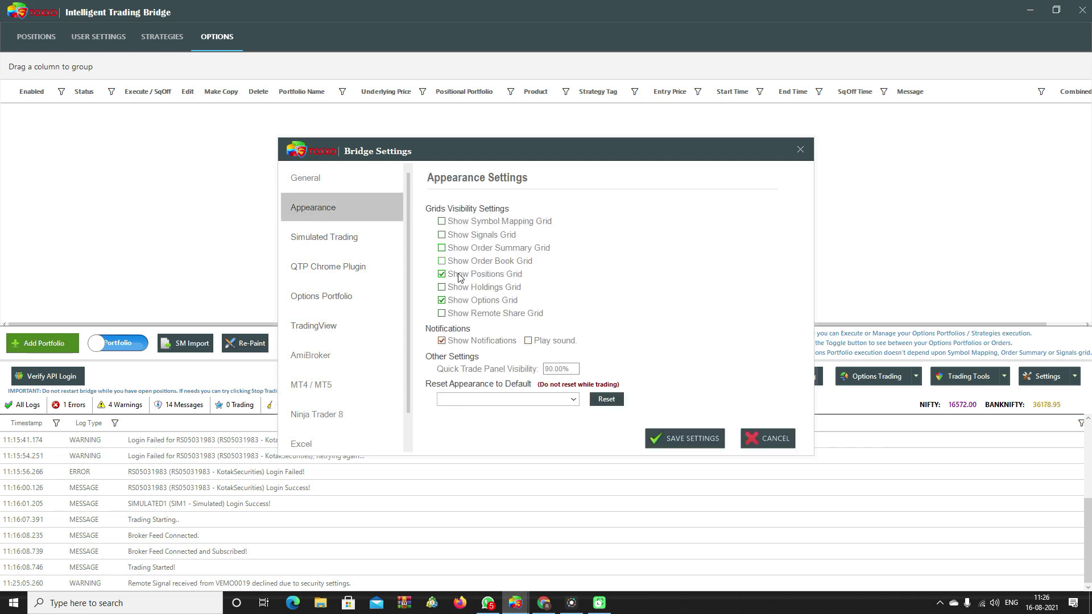
pyautogui.click(460, 222)
pyautogui.click(462, 235)
pyautogui.click(464, 248)
pyautogui.click(470, 260)
pyautogui.click(469, 288)
pyautogui.click(477, 314)
pyautogui.click(688, 442)
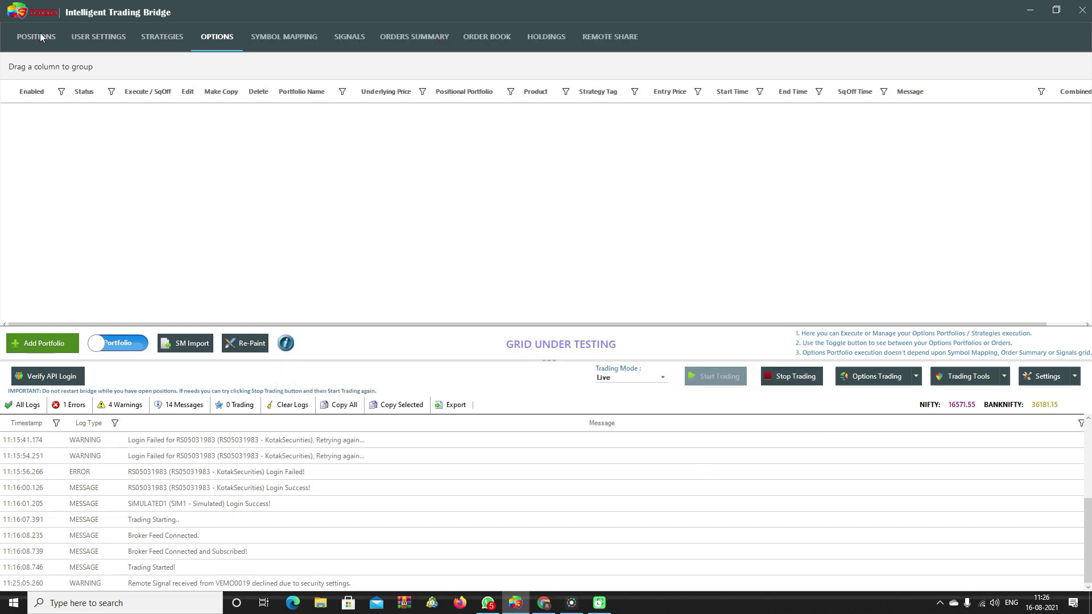
# - Hide the Symbol Mapping, Signals, Order Summary, Order Book, Holdings and Remote Share grids and save the appearance settings
pyautogui.click(1074, 376)
pyautogui.click(1033, 393)
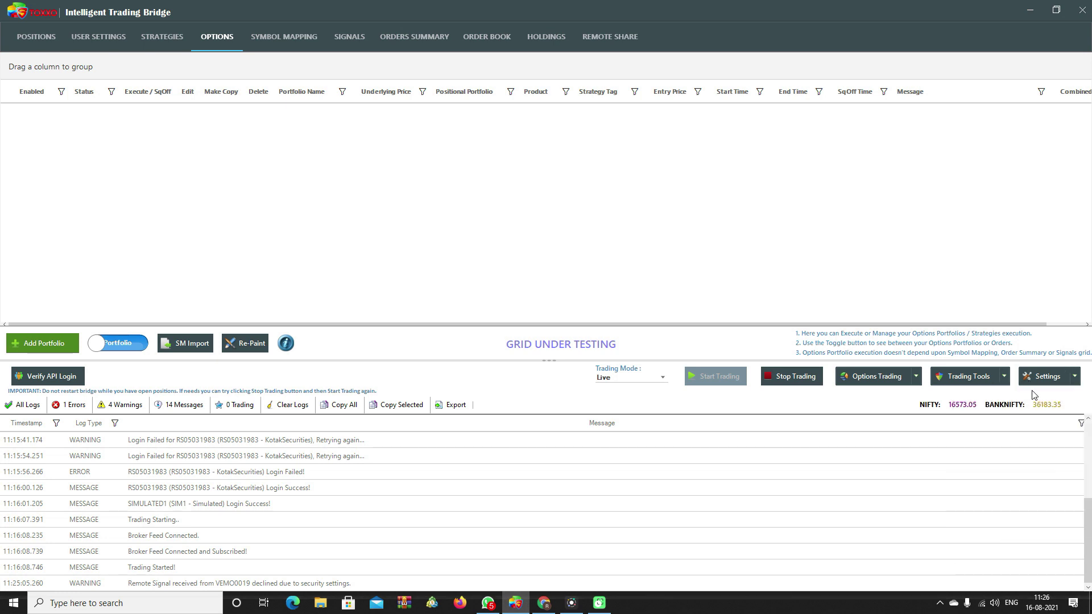
pyautogui.click(328, 209)
pyautogui.click(465, 222)
pyautogui.click(466, 235)
pyautogui.click(472, 249)
pyautogui.click(472, 262)
pyautogui.click(469, 288)
pyautogui.click(466, 315)
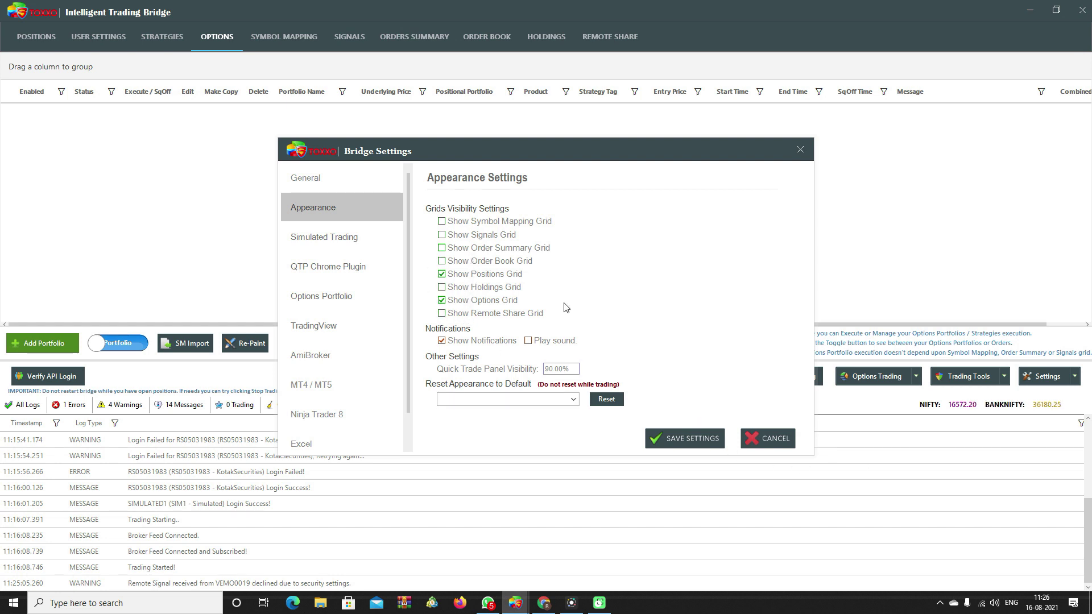
pyautogui.click(695, 445)
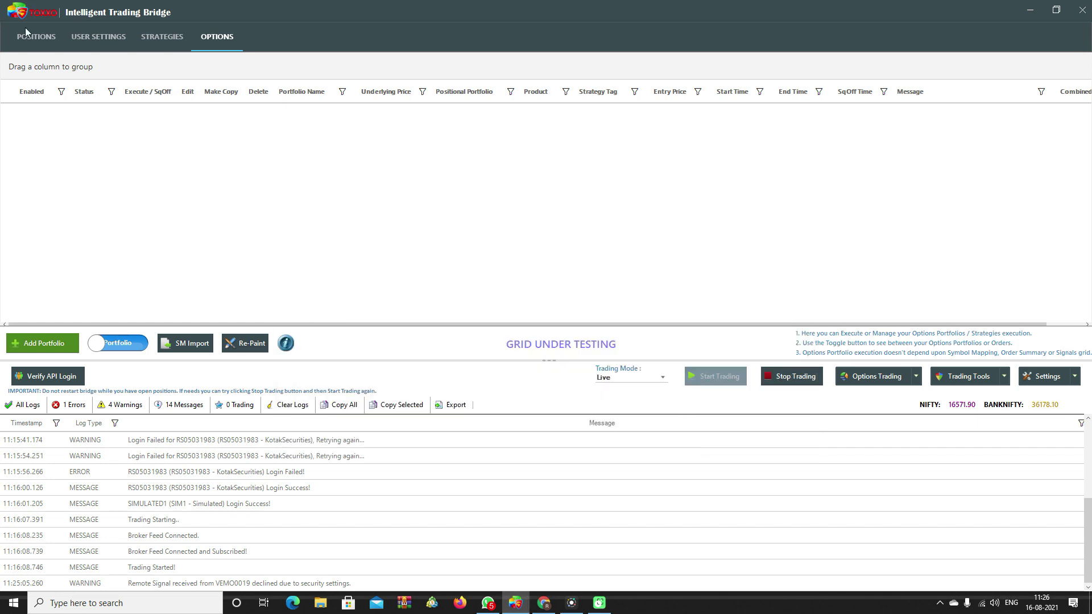
# - Review the user settings and the strategies, and examine which user accounts can be assigned to the DEFAULT strategy
pyautogui.click(98, 36)
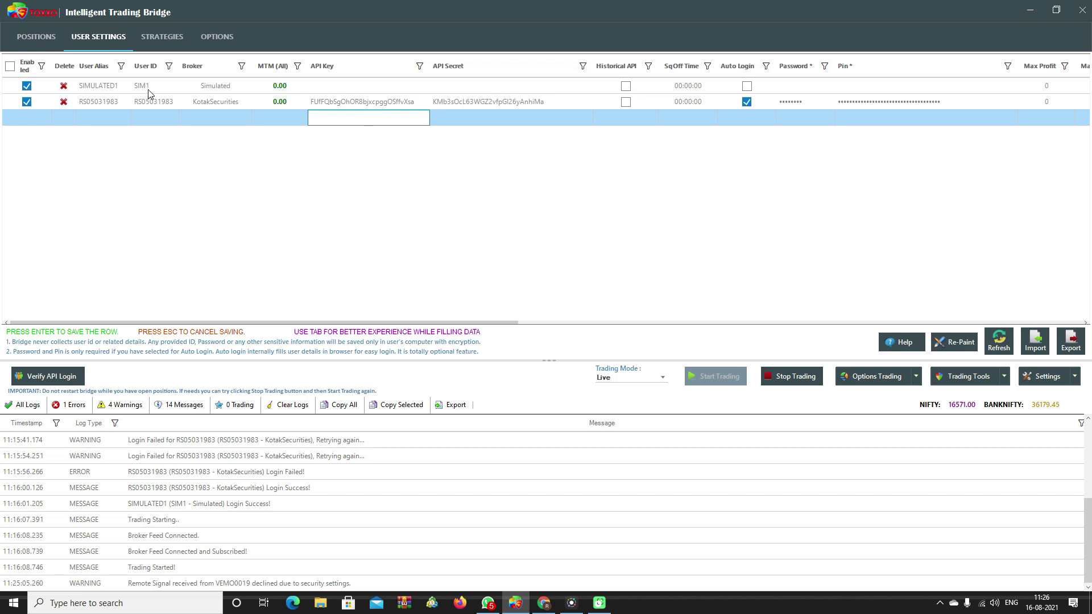
pyautogui.click(169, 37)
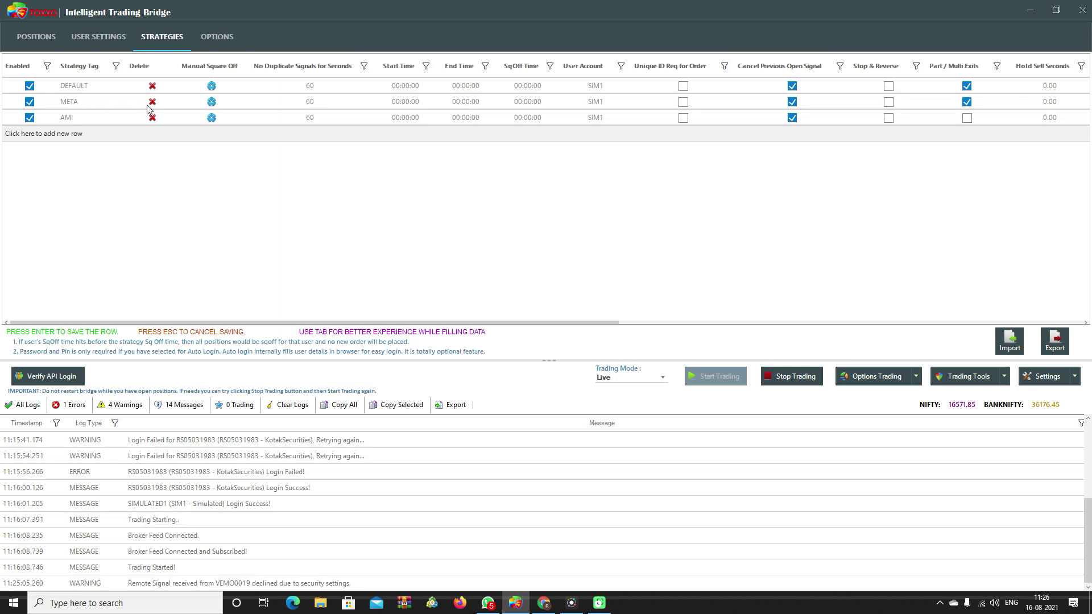
pyautogui.click(604, 86)
pyautogui.click(605, 86)
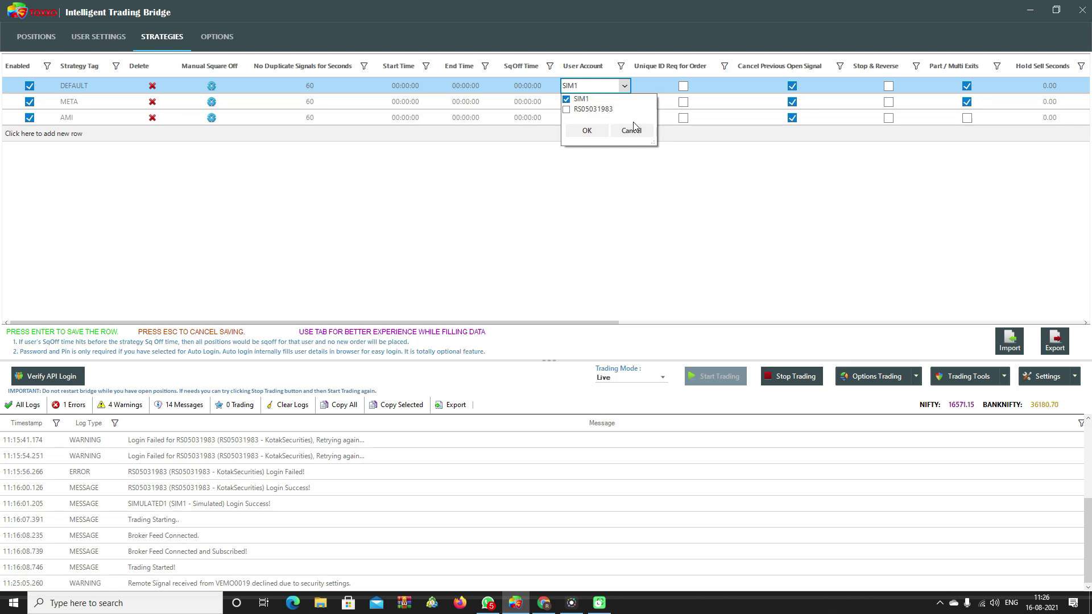
pyautogui.click(642, 136)
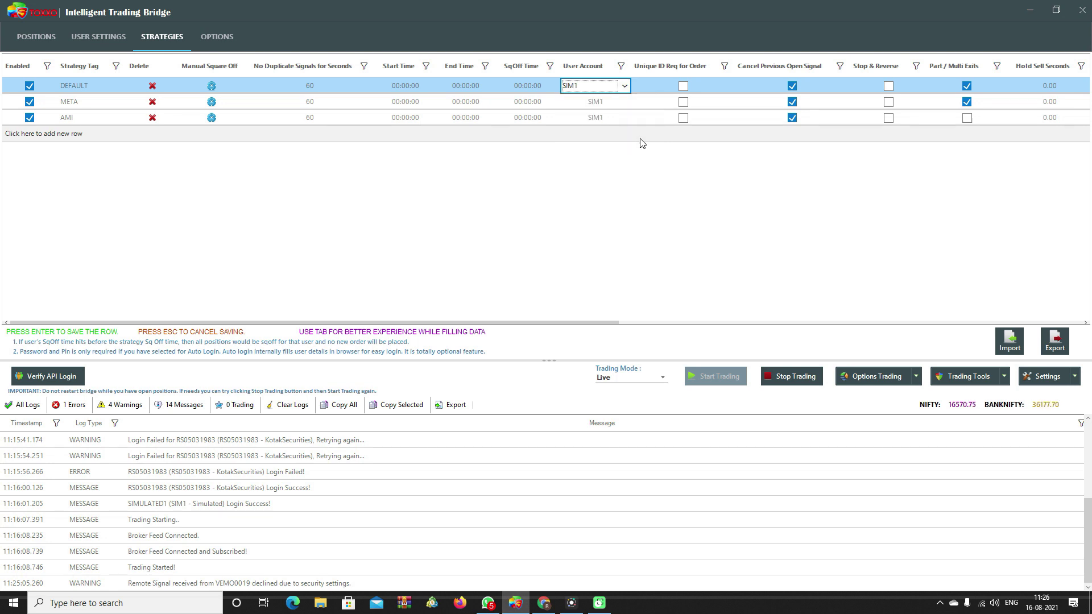
pyautogui.press('Return')
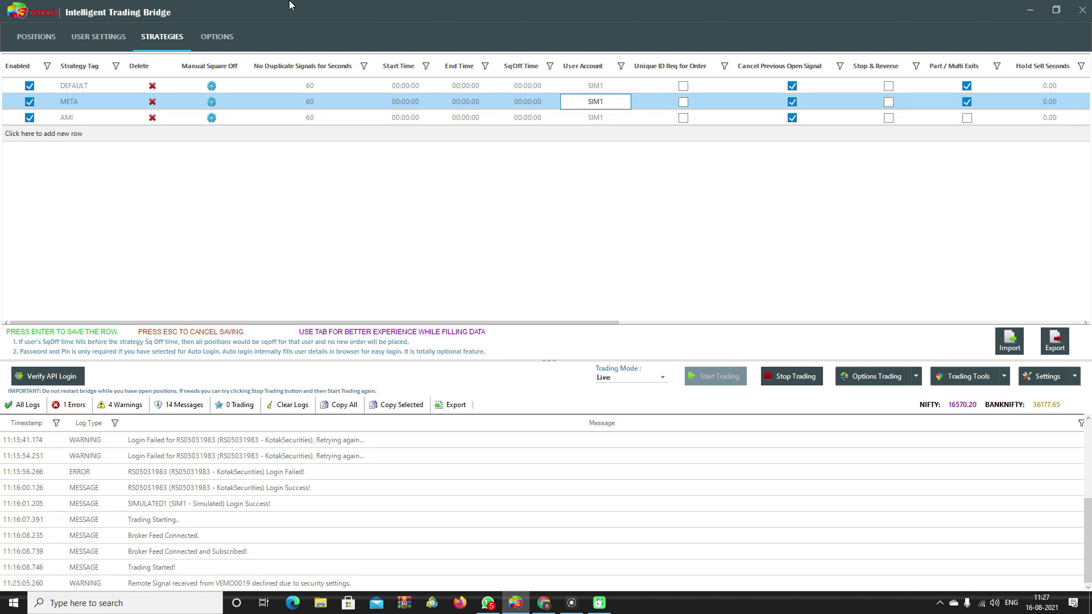
# - Start a new options portfolio with BANKNIFTY as its symbol
pyautogui.click(209, 42)
pyautogui.click(38, 337)
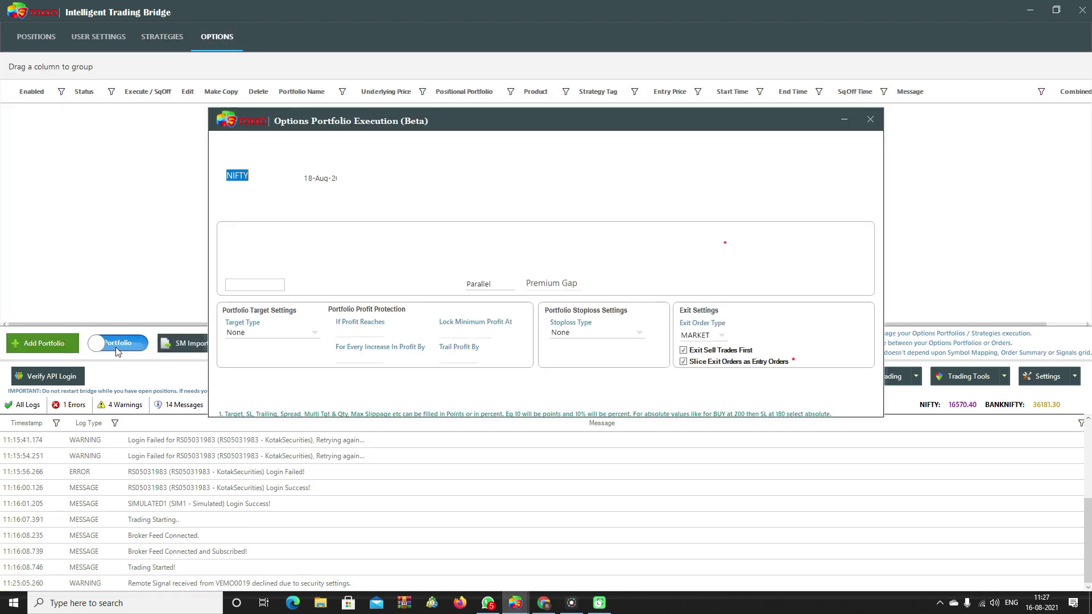
pyautogui.write('BANKN')
pyautogui.click(272, 186)
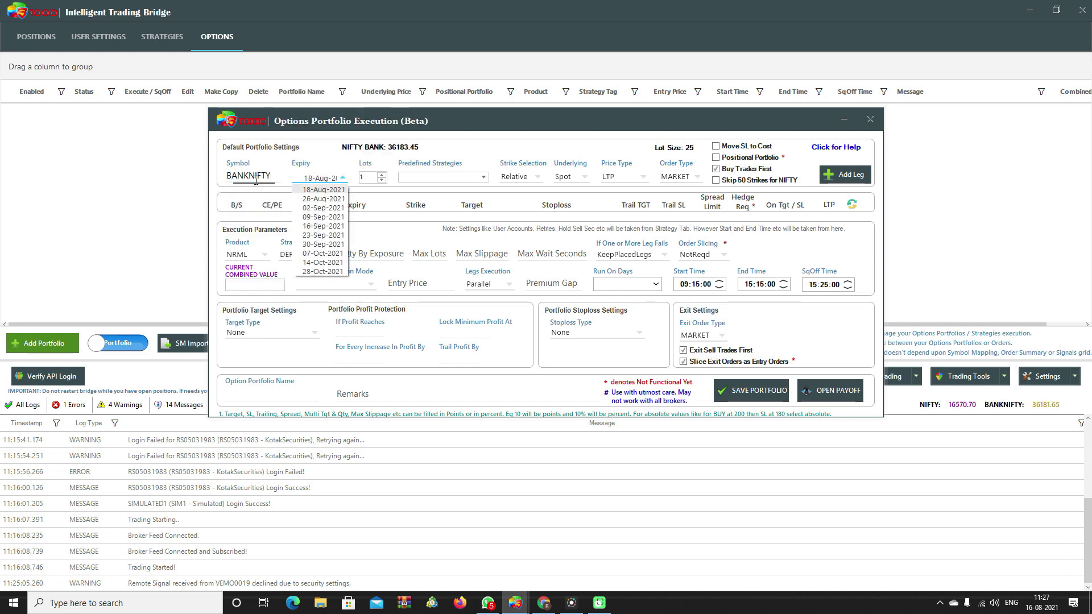
pyautogui.click(274, 181)
# - Try BAJFIN as the portfolio's symbol and clear the entry
pyautogui.doubleClick(273, 176)
pyautogui.write('BAJFIN')
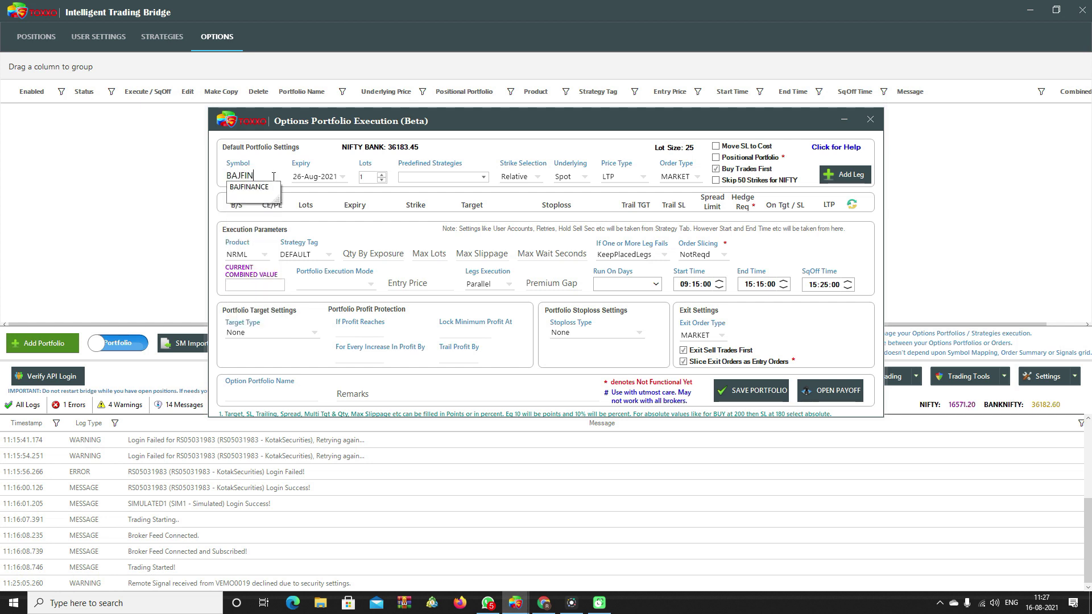
pyautogui.press('BackSpace')
pyautogui.press('BackSpace')
pyautogui.press('BackSpace')
pyautogui.press('BackSpace')
pyautogui.press('BackSpace')
pyautogui.press('BackSpace')
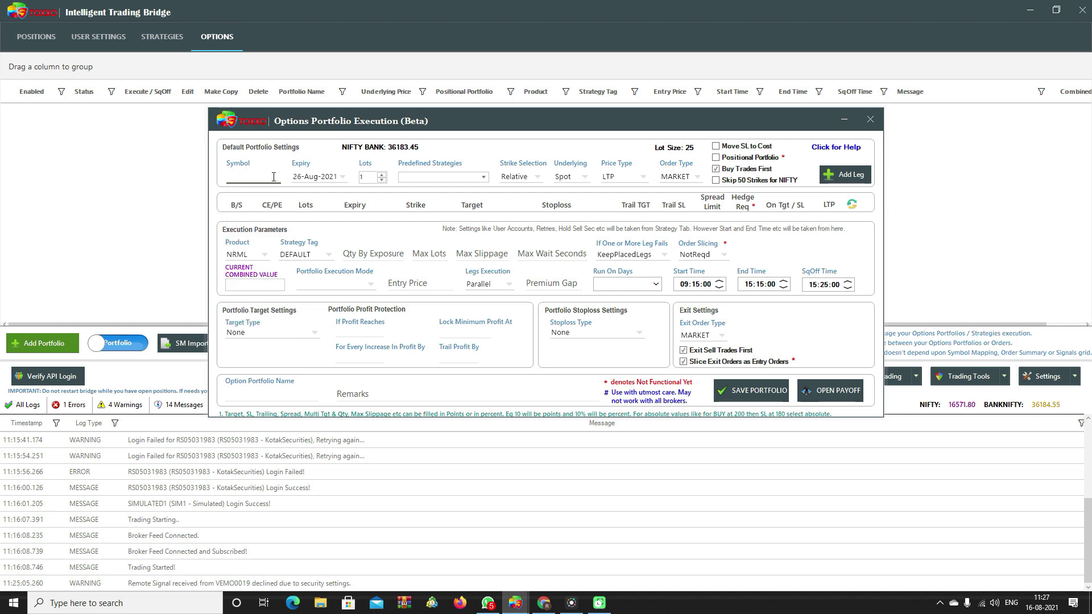
# - Set the portfolio's symbol to BANKNIFTY, the expiry to 18-Aug-2021 and the lots to 20
pyautogui.write('BANKNIF')
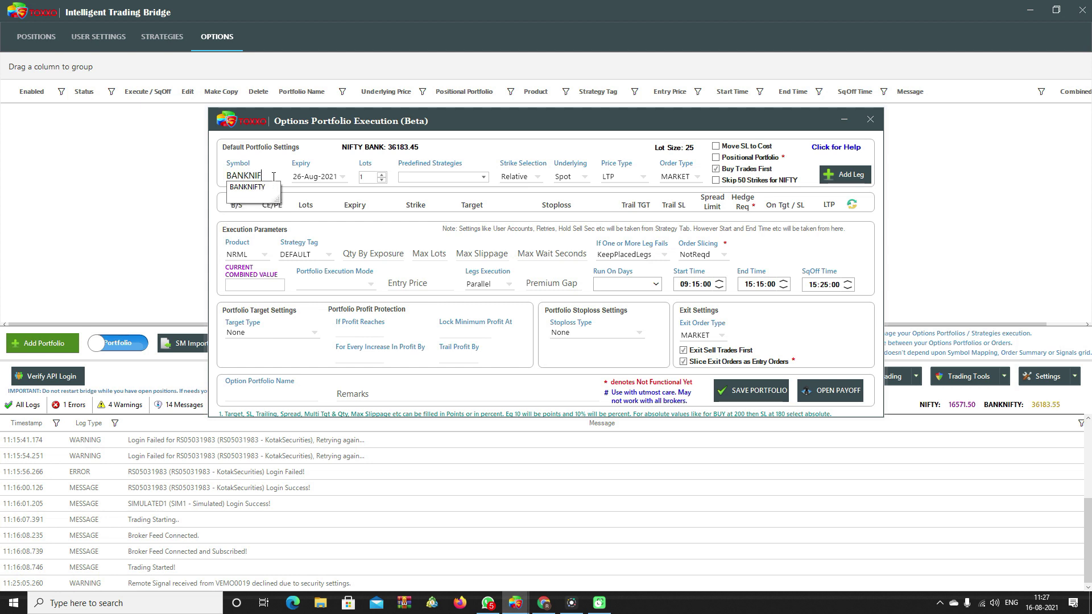
pyautogui.write('TY')
pyautogui.click(302, 180)
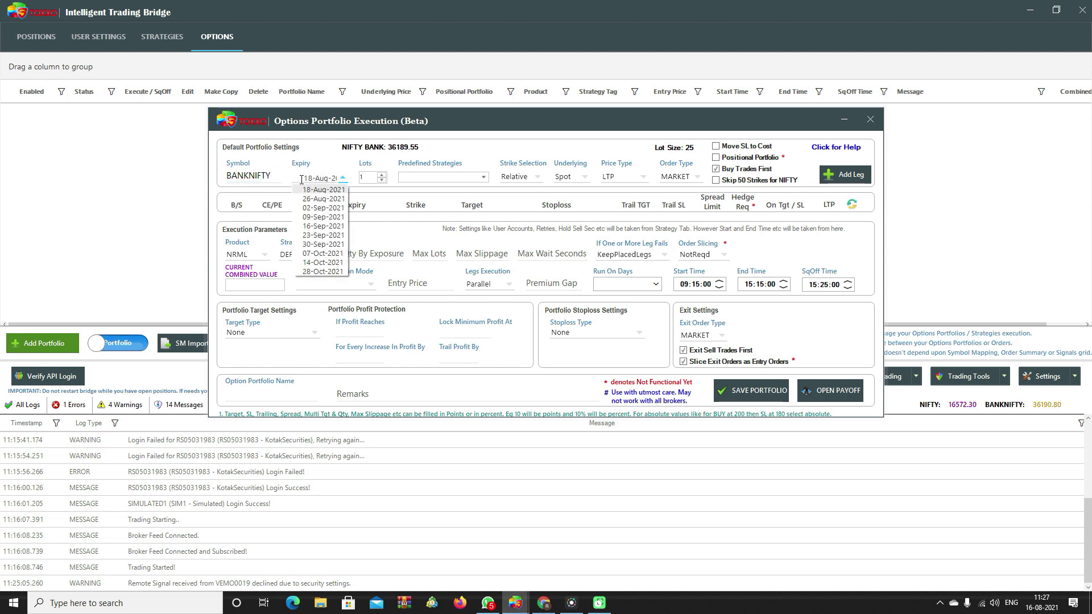
pyautogui.click(317, 190)
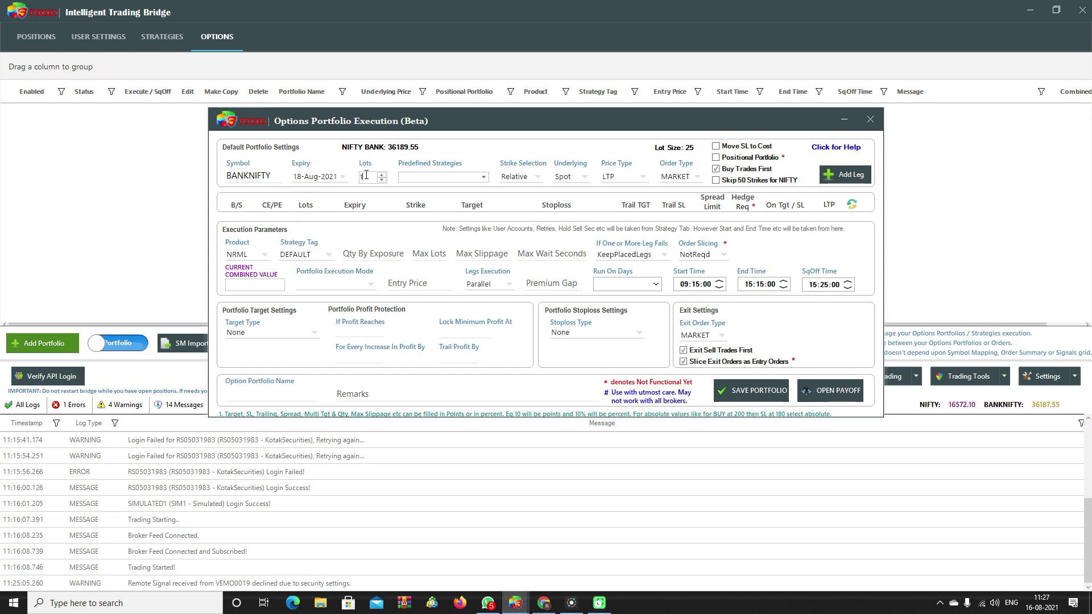
pyautogui.press('BackSpace')
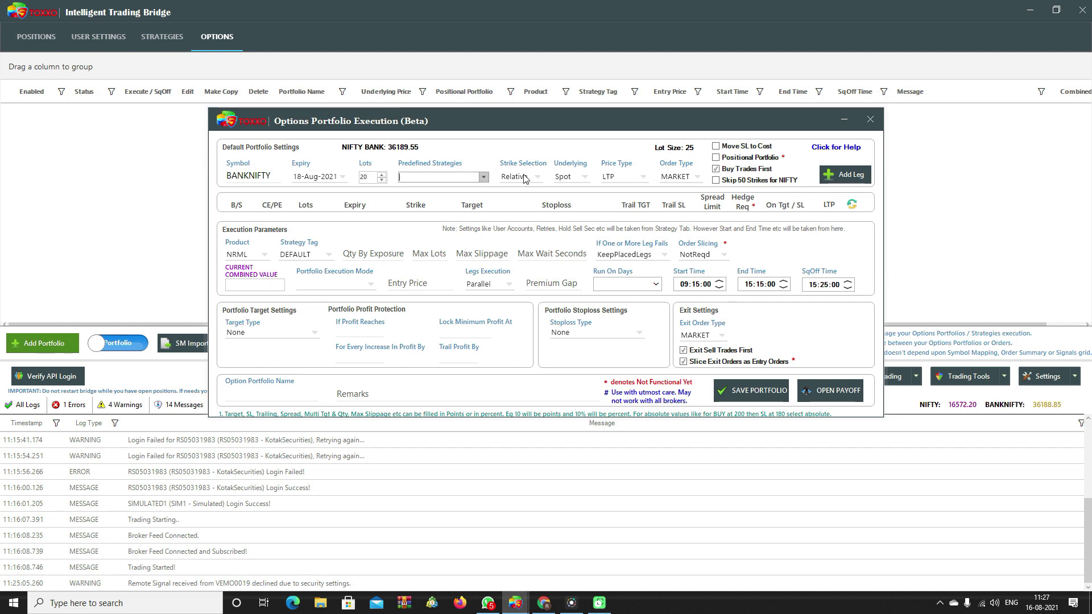
# - Apply the predefined ShortStrangle strategy from the Straddles group to the portfolio
pyautogui.click(483, 177)
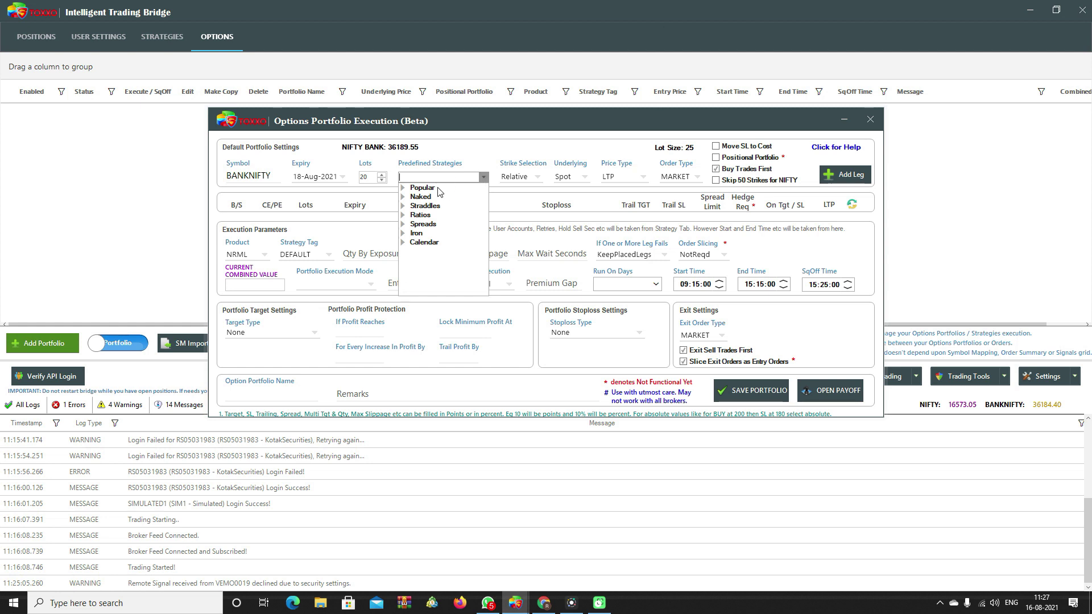
pyautogui.click(403, 197)
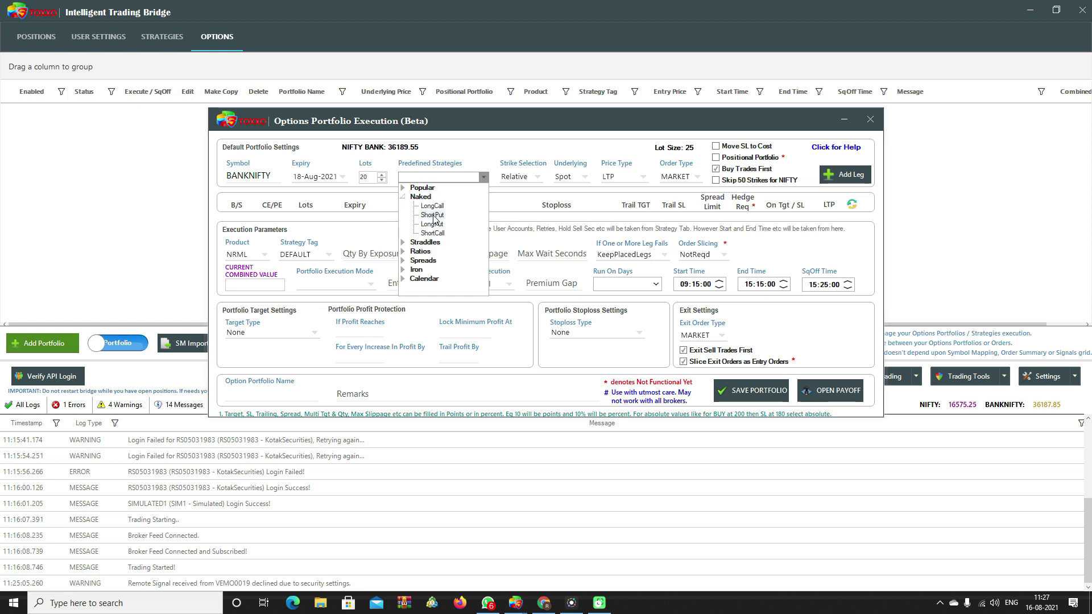
pyautogui.click(404, 243)
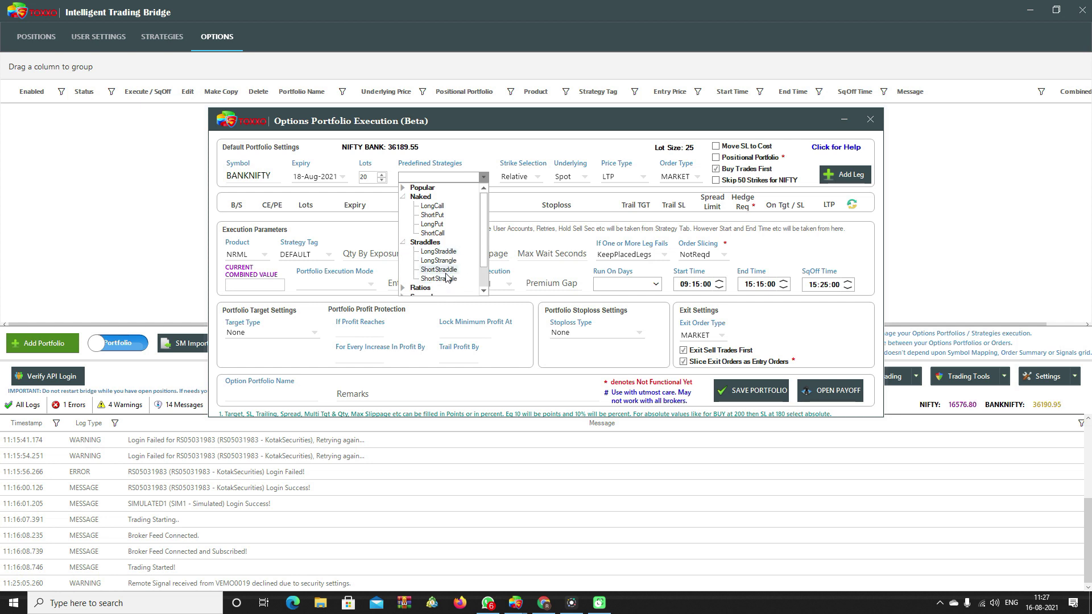
pyautogui.click(438, 279)
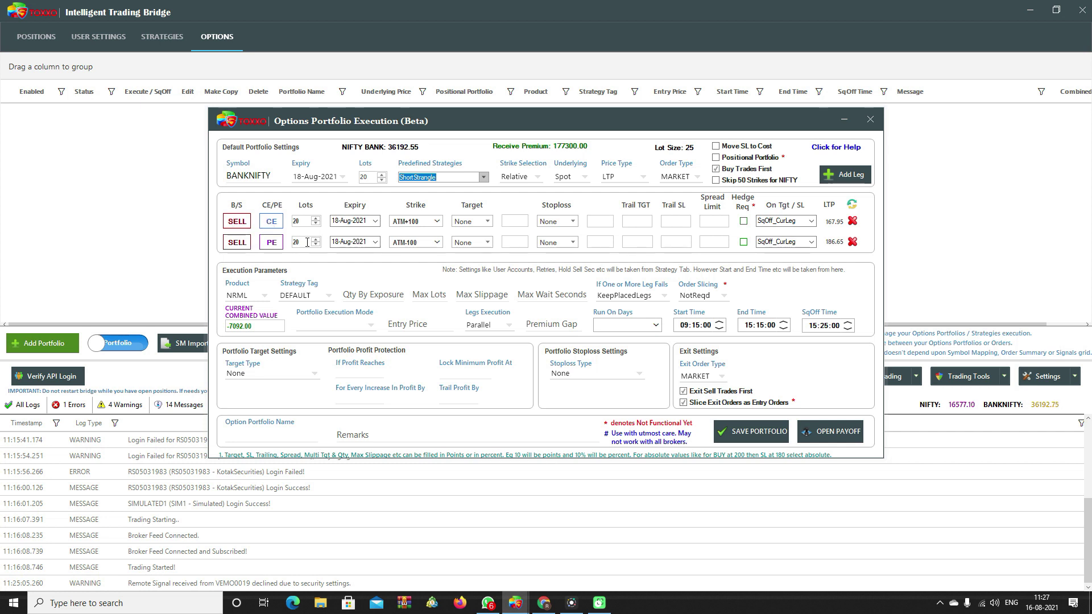
# - Switch both the CE and PE legs to BUY and back to SELL
pyautogui.click(242, 224)
pyautogui.click(236, 243)
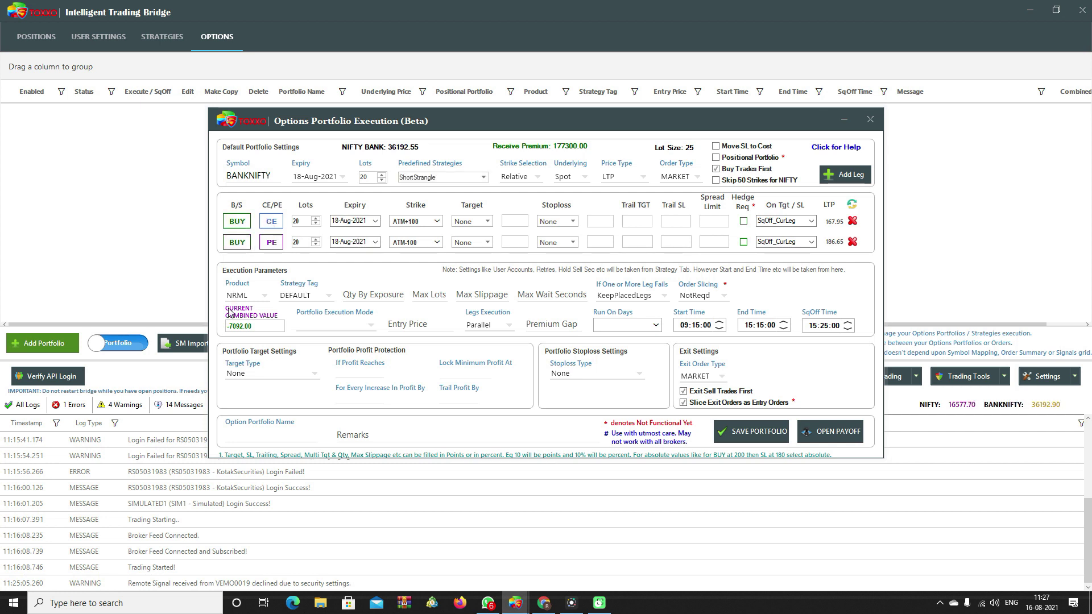
pyautogui.click(237, 246)
pyautogui.click(237, 222)
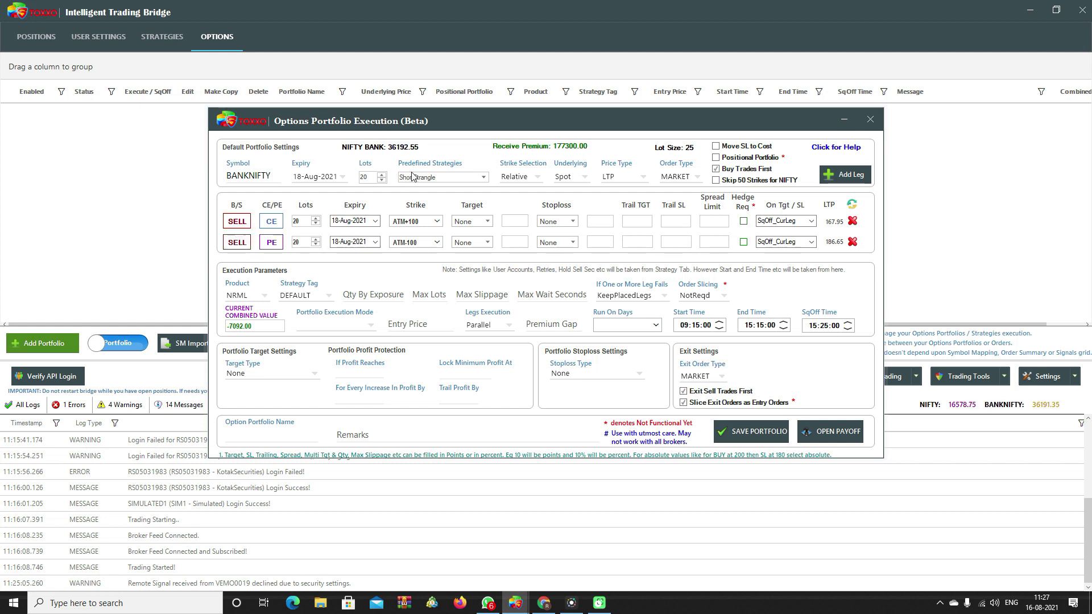
# - Examine the choices for the portfolio's underlying, keeping Spot selected
pyautogui.click(567, 177)
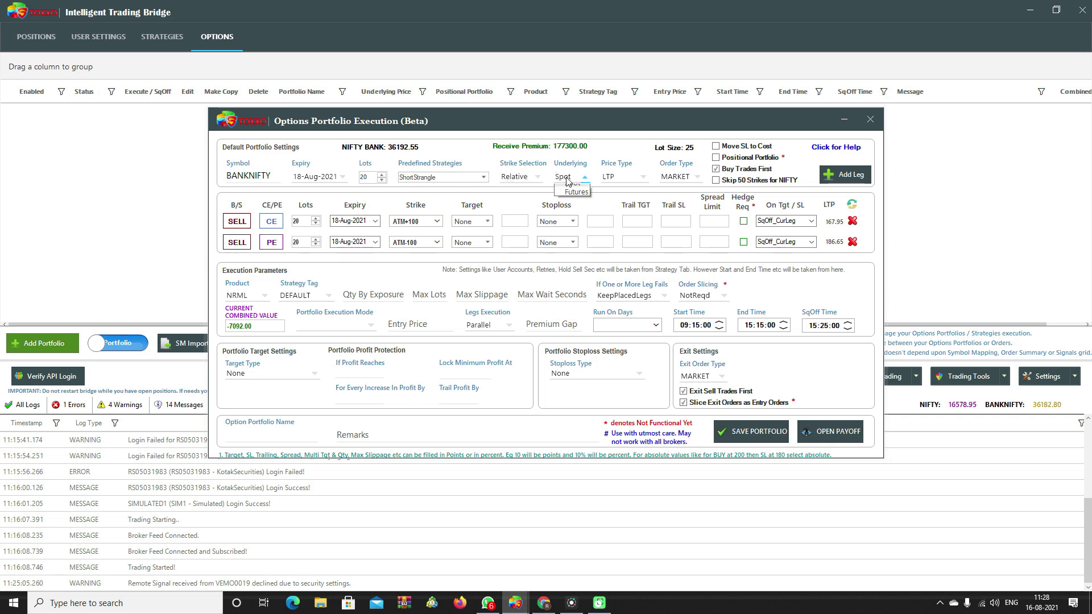
pyautogui.click(572, 190)
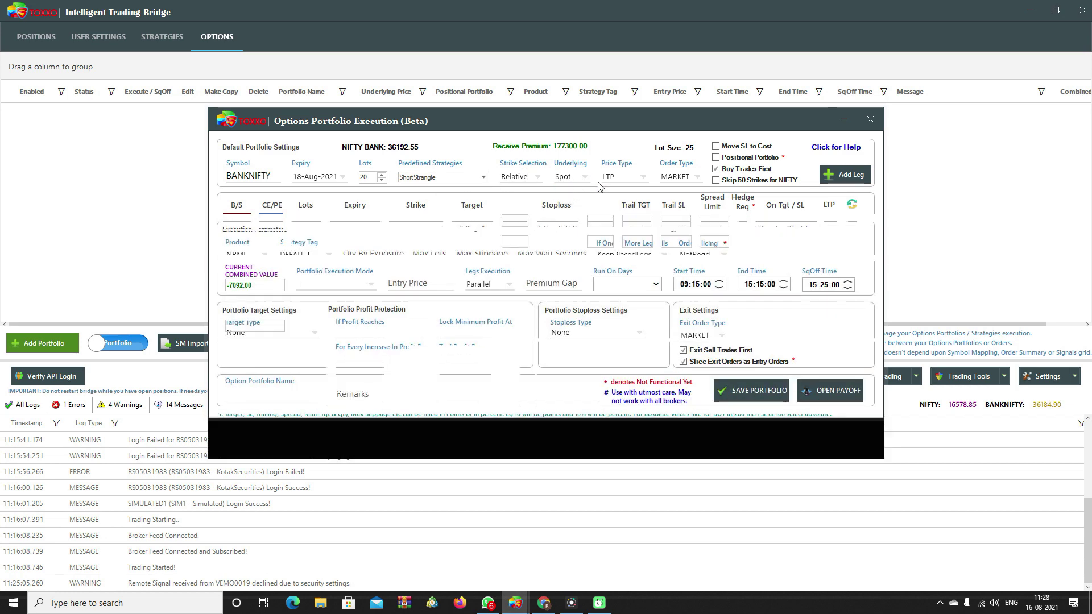
pyautogui.click(569, 177)
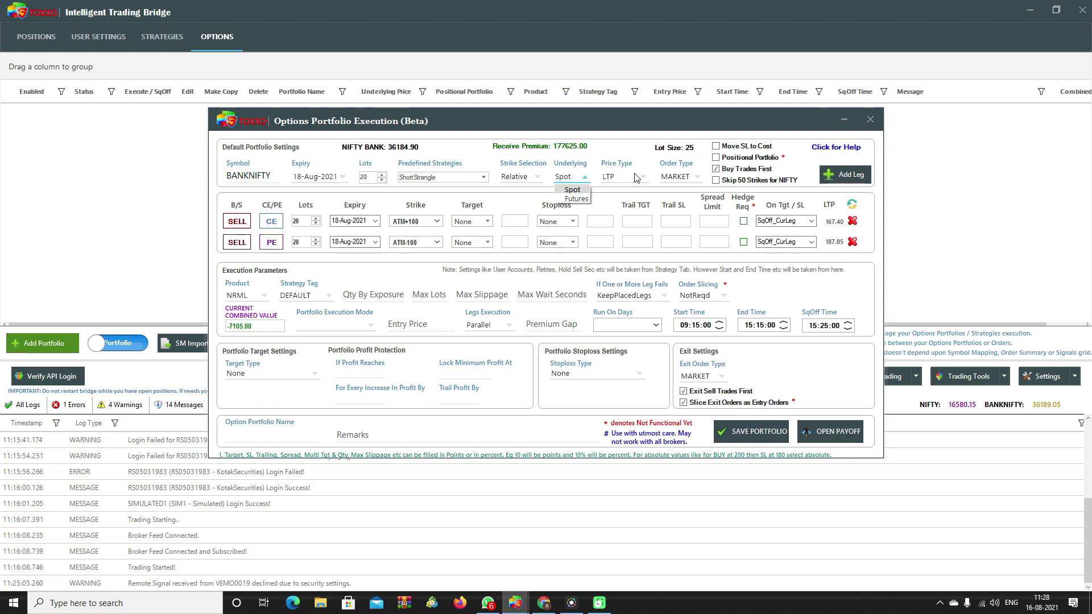
pyautogui.click(633, 152)
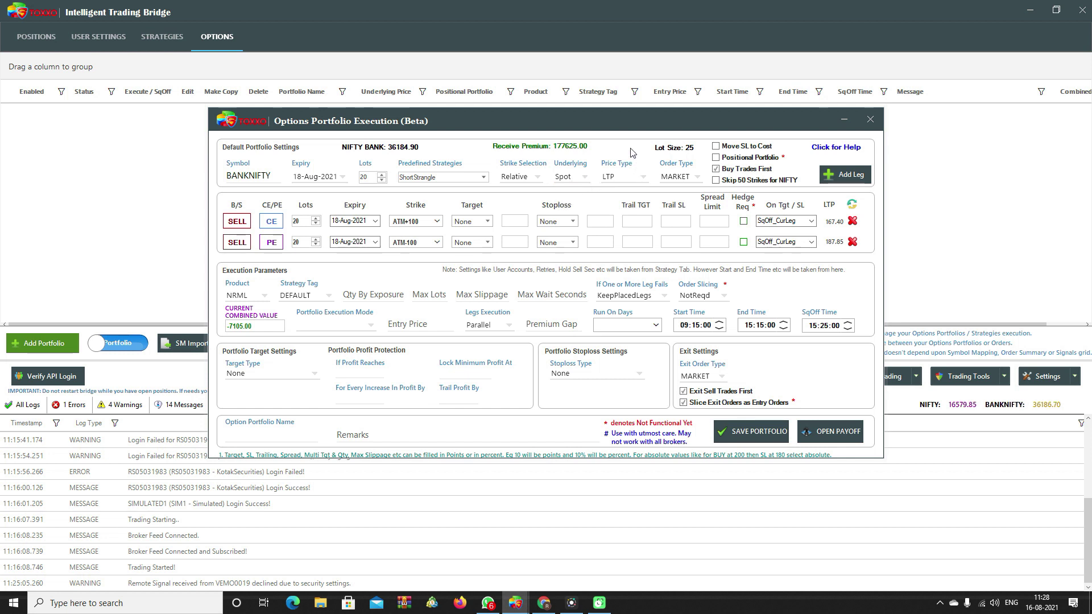
# - Enable Move SL to Cost and give the CE leg a Premium target of 30%
pyautogui.click(716, 147)
pyautogui.click(487, 221)
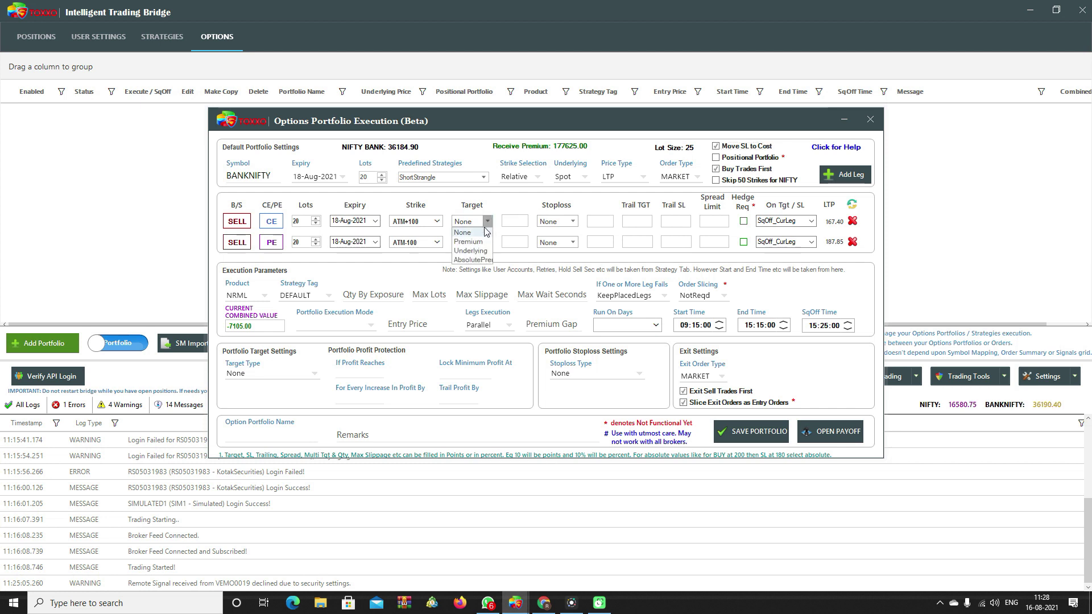
pyautogui.click(483, 242)
pyautogui.click(511, 216)
pyautogui.write('30')
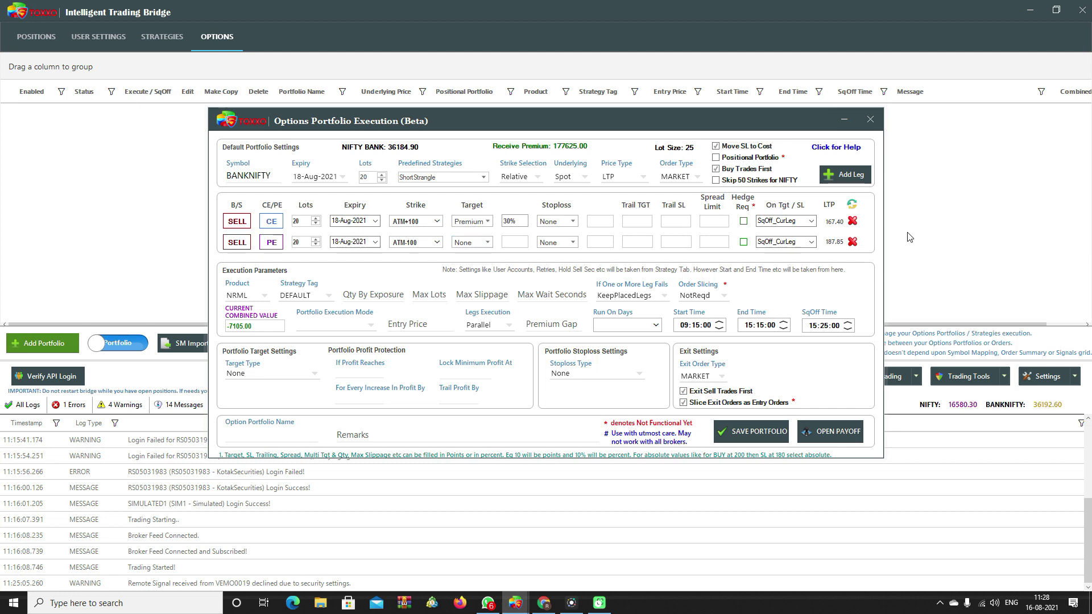
# - Give the CE leg a Premium stoploss of 30%
pyautogui.click(573, 221)
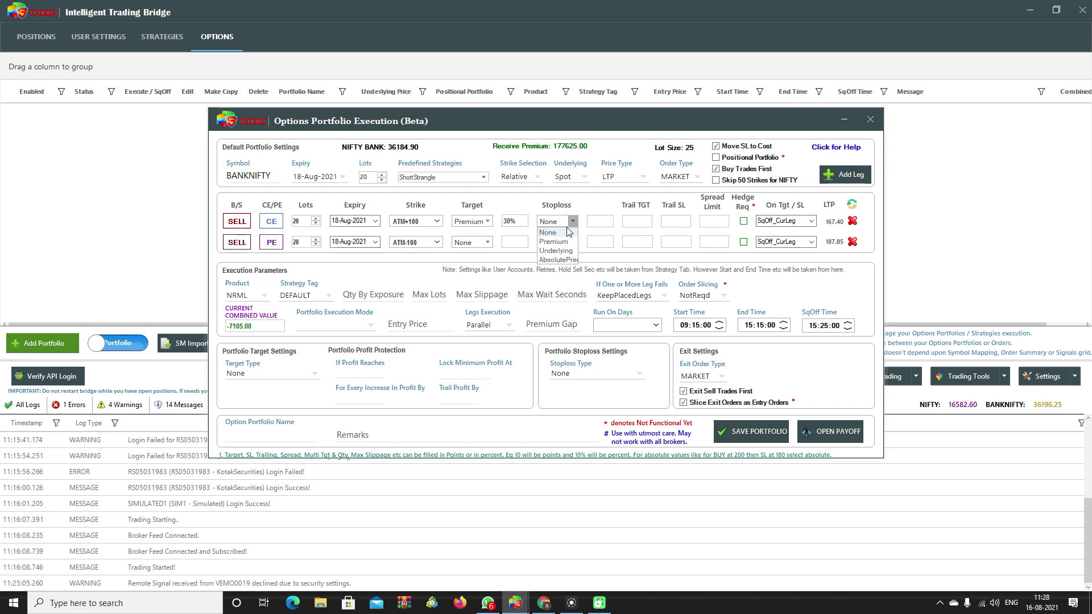
pyautogui.click(568, 240)
pyautogui.click(603, 223)
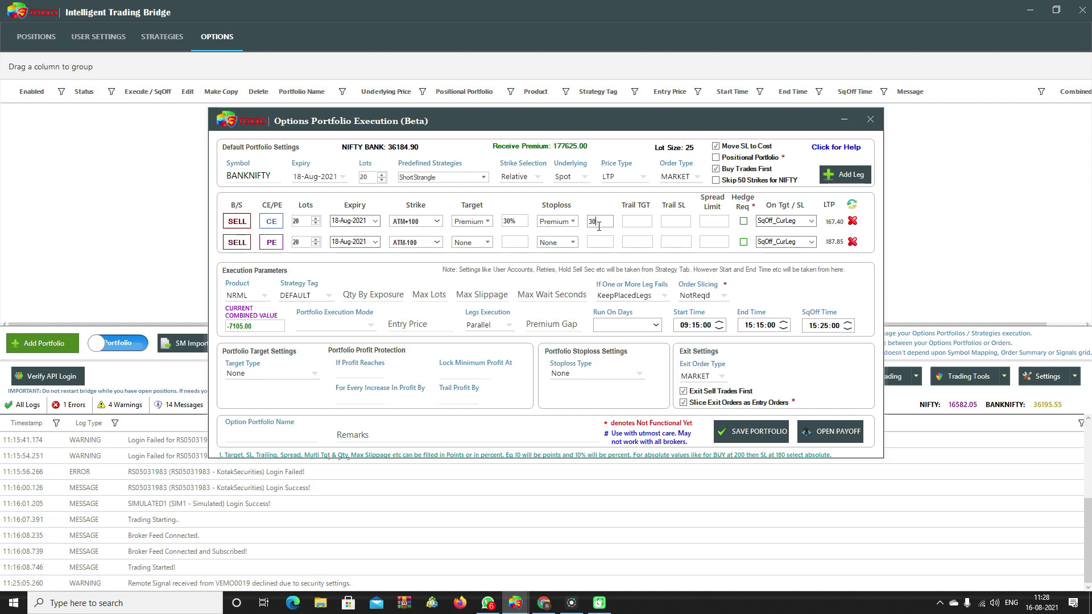
pyautogui.write('%')
# - Give the PE leg a Premium target of 30% and a Premium stoploss of 30%
pyautogui.click(484, 243)
pyautogui.click(469, 260)
pyautogui.click(514, 242)
pyautogui.write('30%')
pyautogui.click(573, 243)
pyautogui.click(555, 260)
pyautogui.click(592, 243)
pyautogui.write('30%')
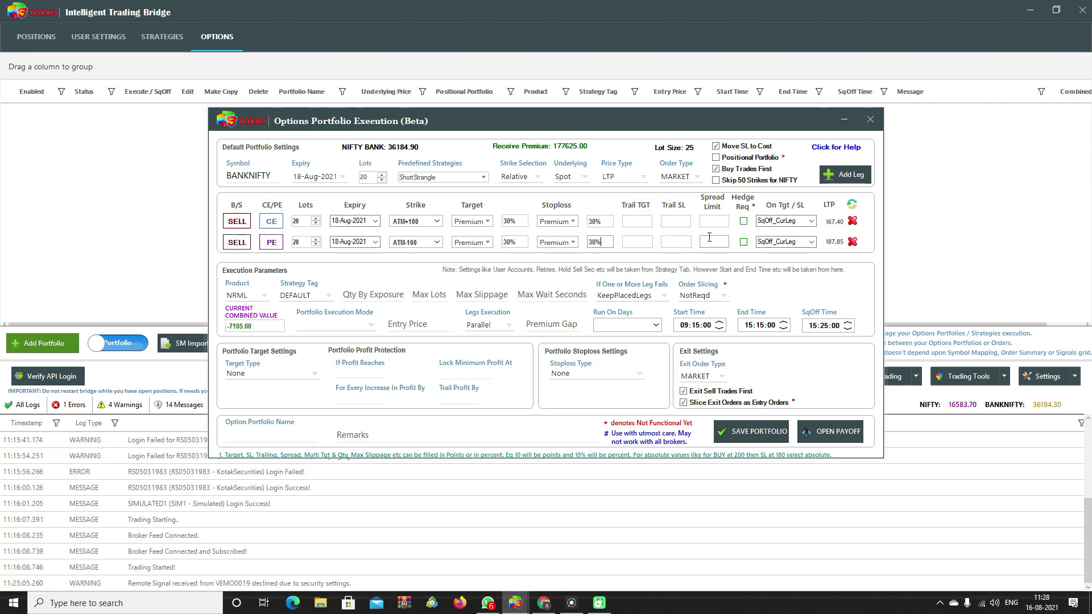
# - Examine the target/stoploss action choices for the CE leg, keeping SqOff_CurLeg
pyautogui.click(792, 222)
pyautogui.click(811, 222)
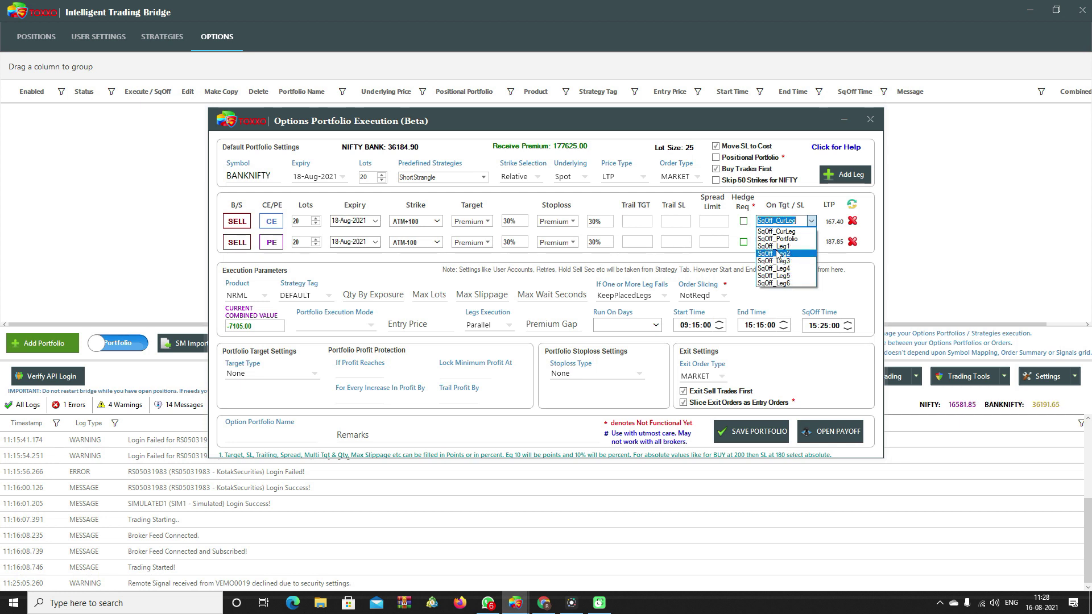
pyautogui.click(623, 235)
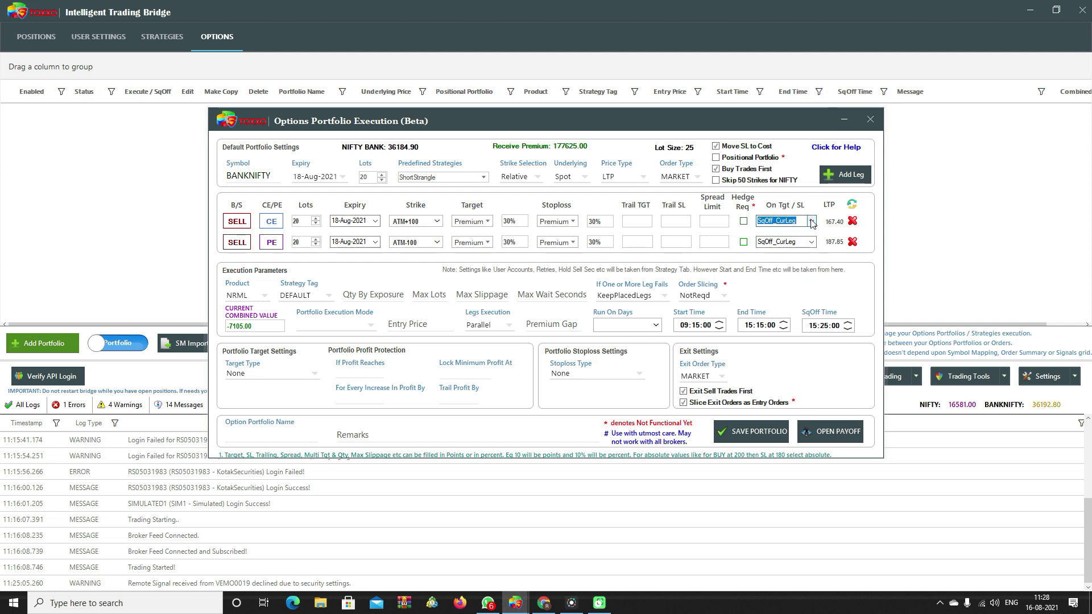
# - Set the product to MIS, keeping the DEFAULT strategy tag and the KeepPlacedLegs option for failed legs
pyautogui.click(249, 297)
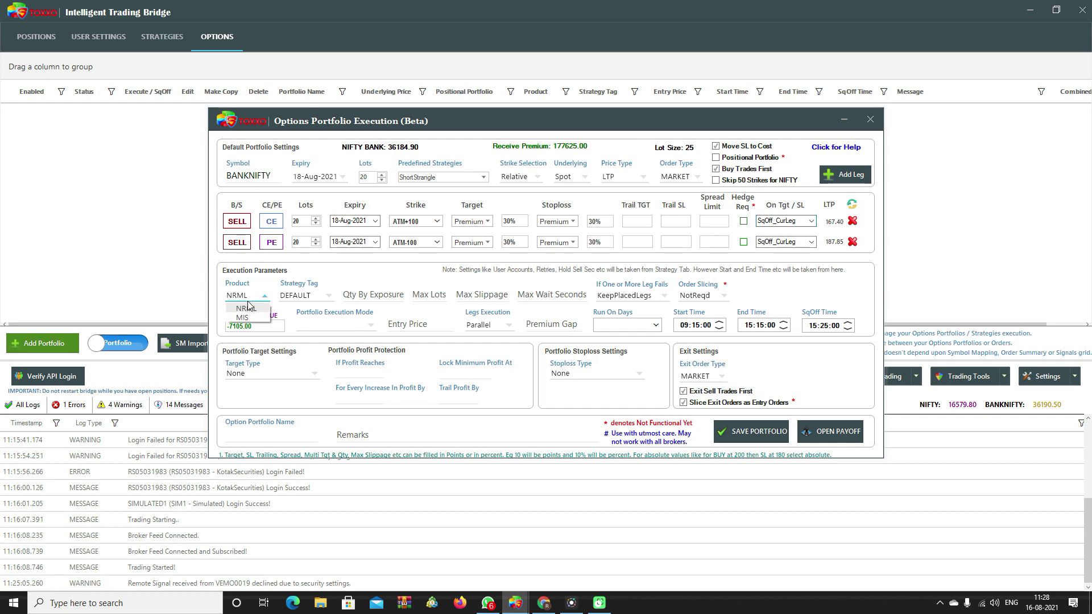
pyautogui.click(243, 318)
pyautogui.click(322, 300)
pyautogui.click(322, 298)
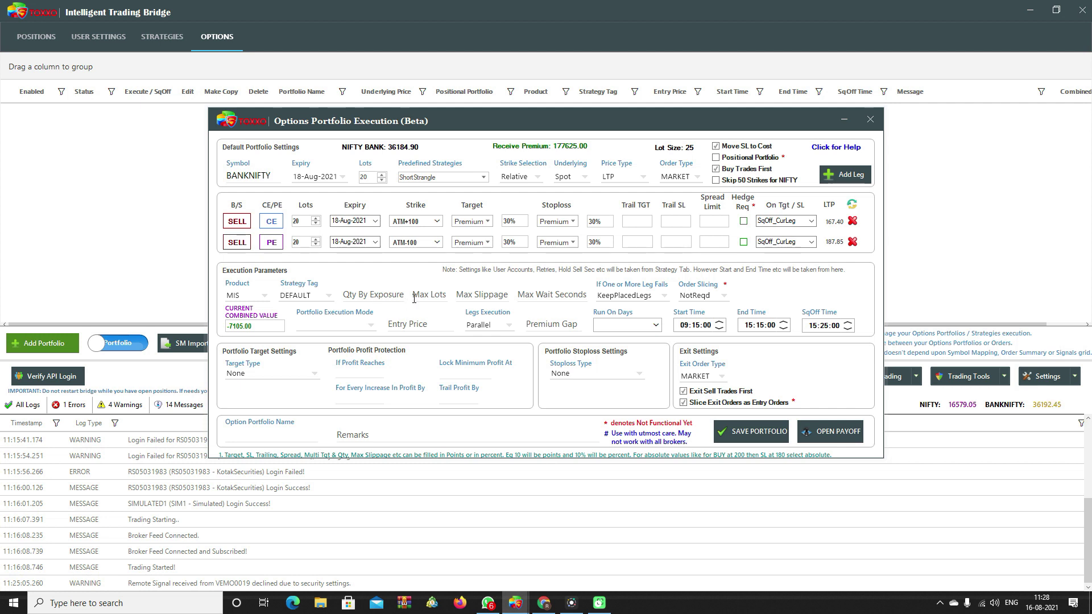
pyautogui.moveTo(414, 299)
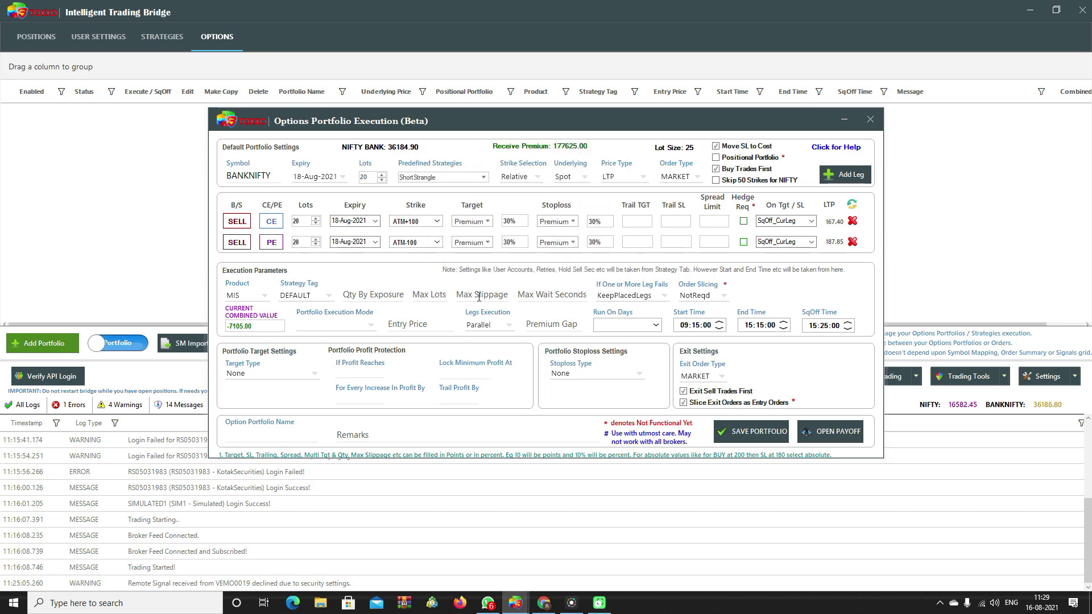
pyautogui.click(640, 297)
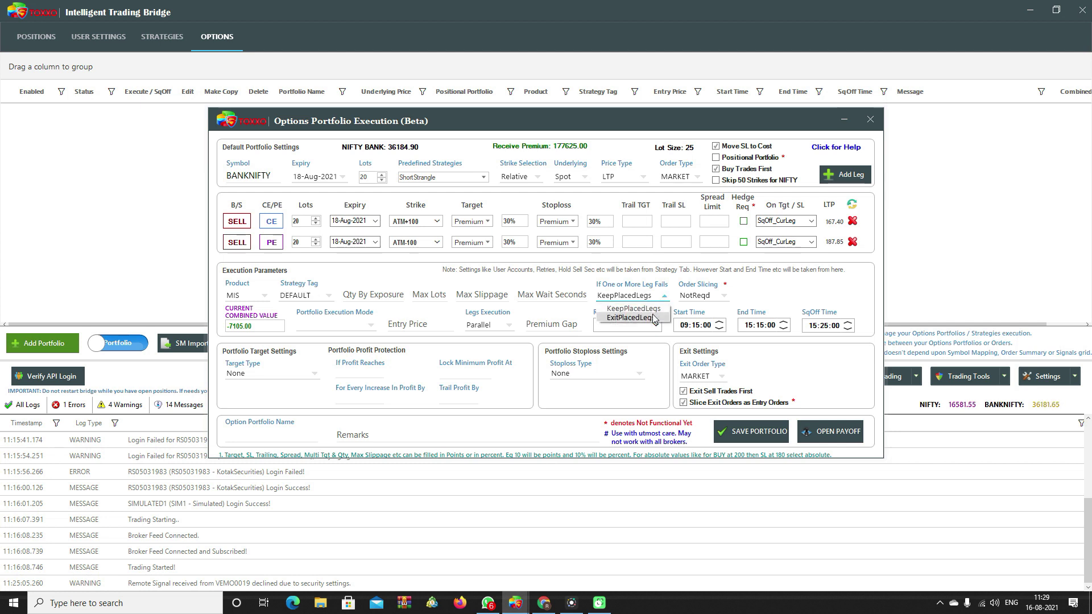
pyautogui.click(638, 296)
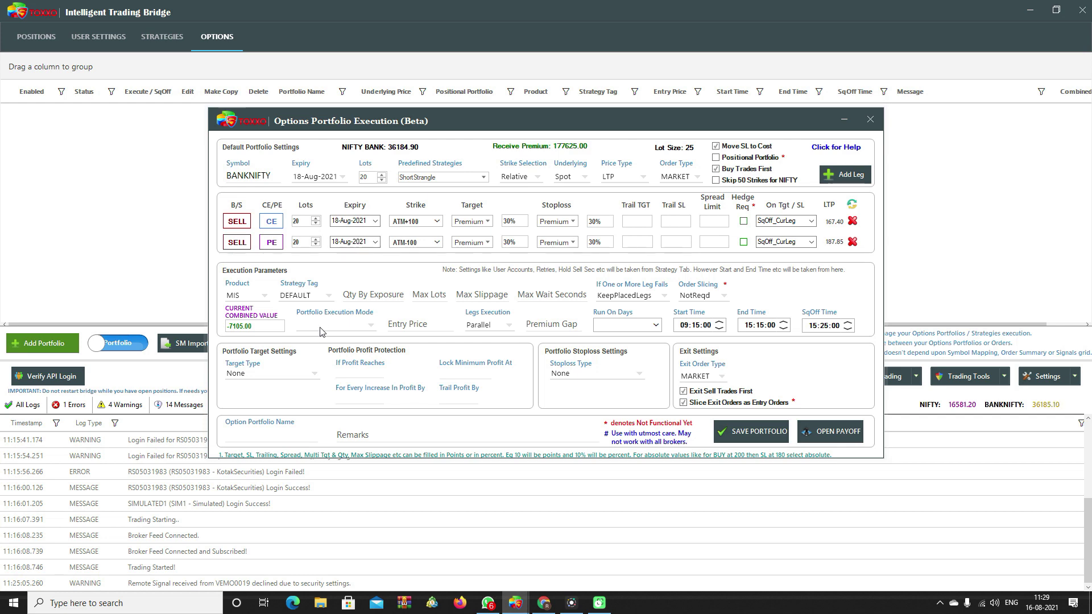
# - Set the portfolio execution mode to StartTime and keep the legs execution at Parallel
pyautogui.moveTo(345, 323)
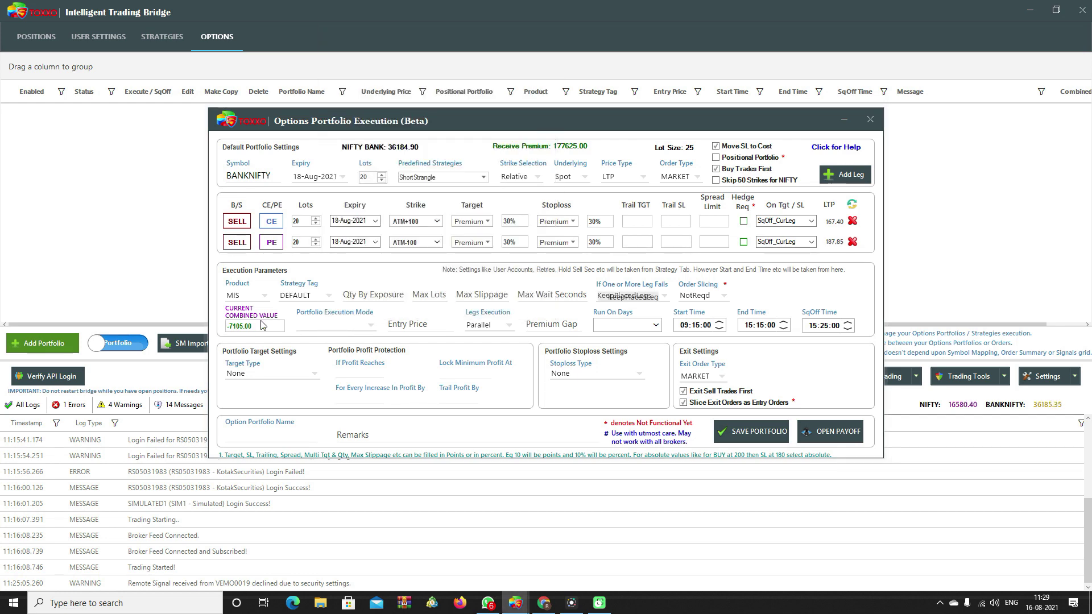
pyautogui.click(359, 329)
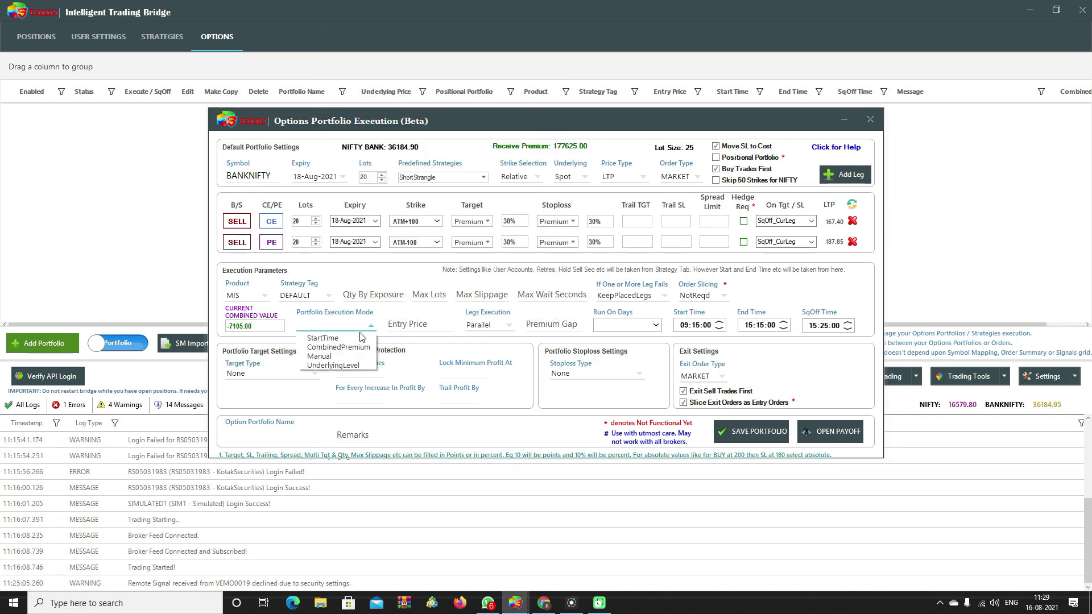
pyautogui.click(360, 340)
pyautogui.click(422, 328)
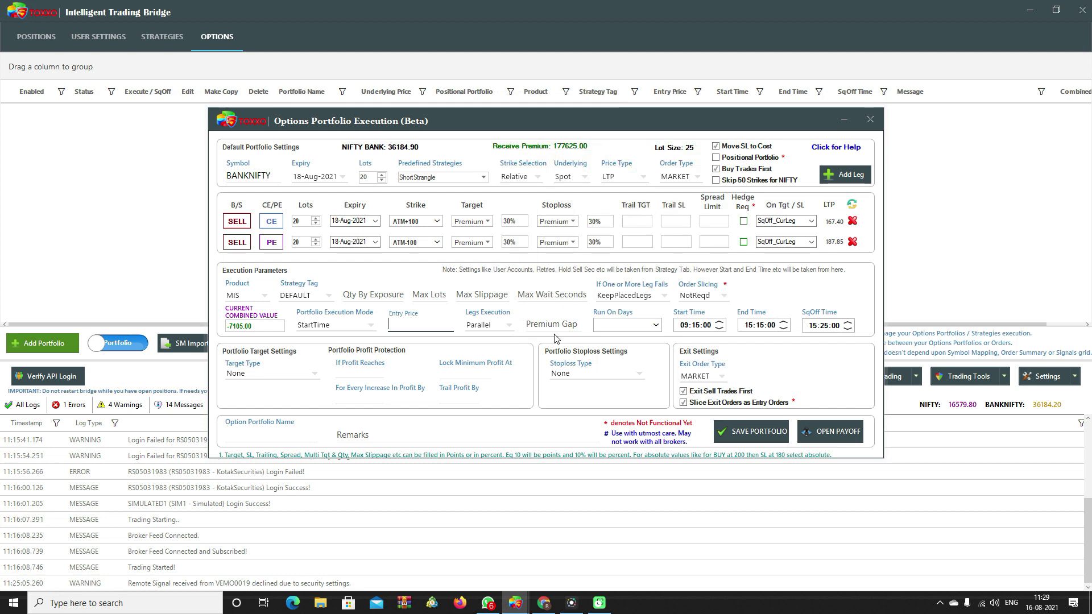
pyautogui.click(489, 327)
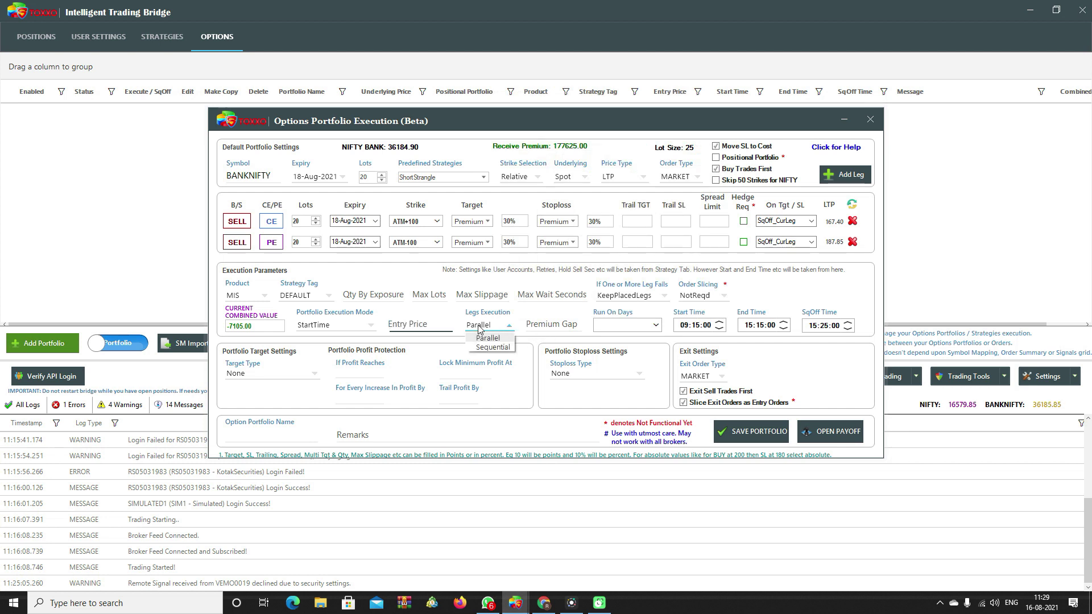
# - Make the portfolio run only on Monday, with a start time of 11:31:00
pyautogui.click(601, 328)
pyautogui.click(618, 328)
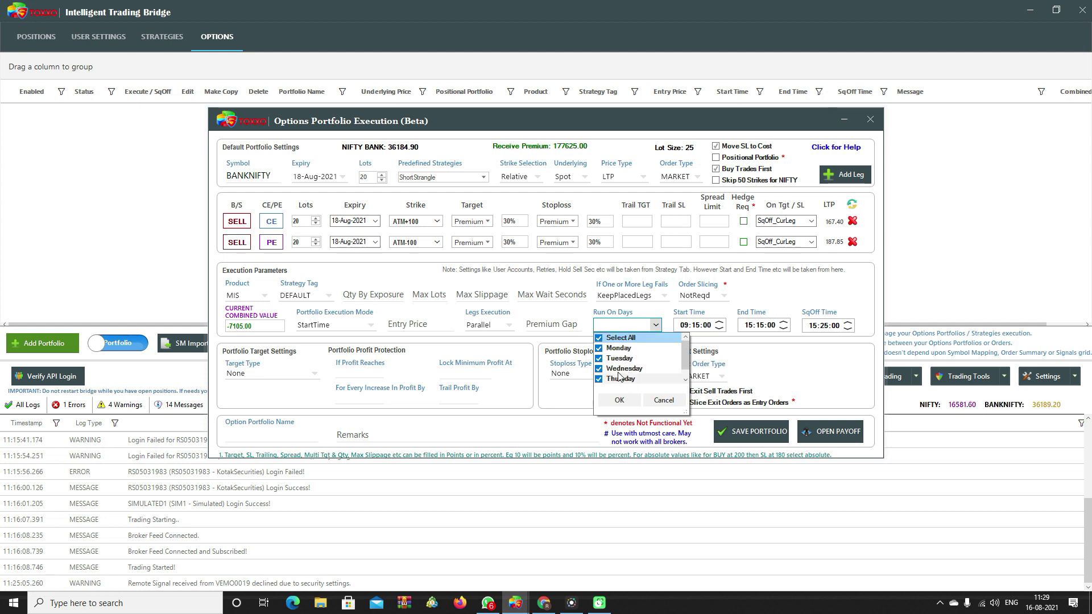
pyautogui.click(615, 338)
pyautogui.click(615, 348)
pyautogui.click(618, 400)
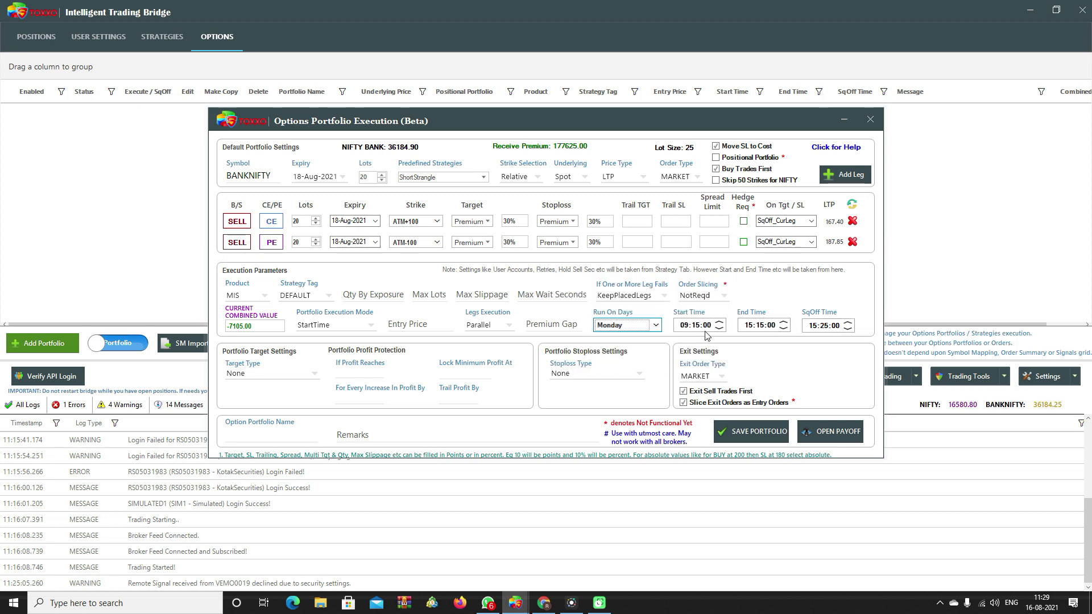
pyautogui.click(702, 329)
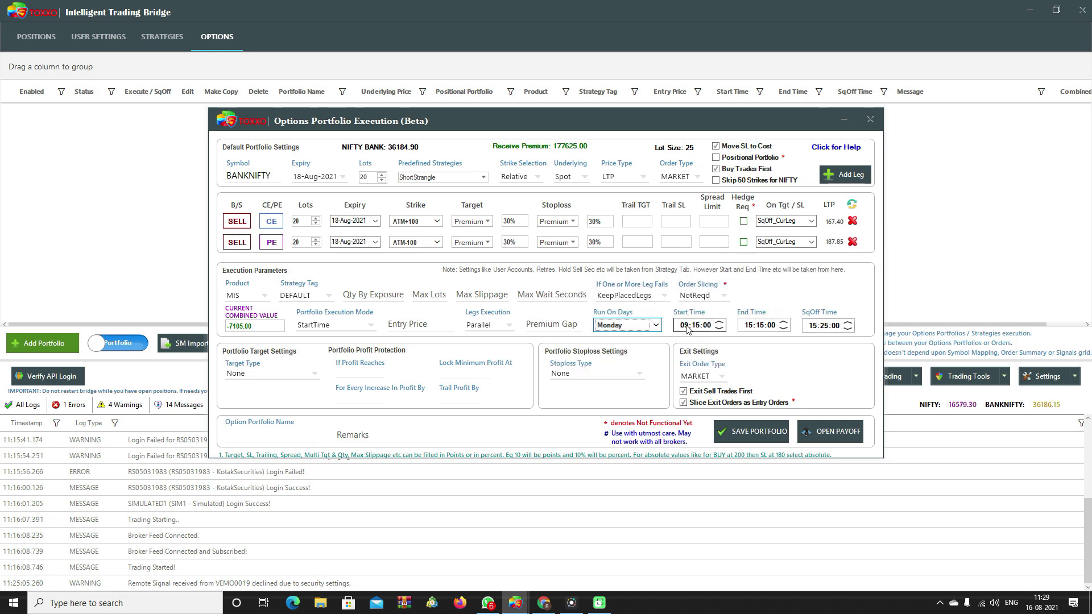
pyautogui.write('1131')
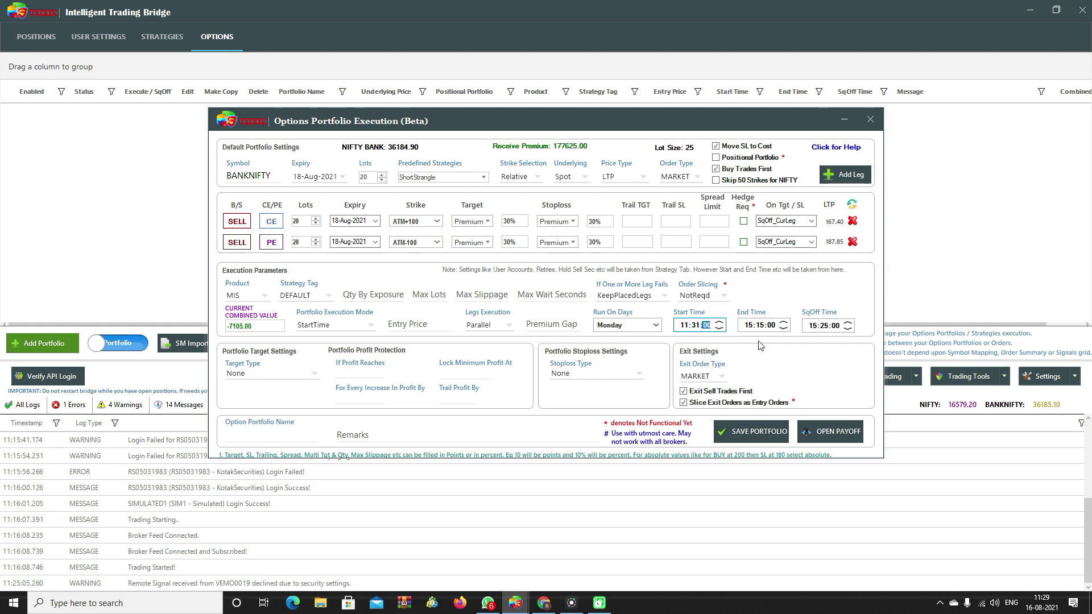
# - Set the portfolio target type to CombinedProfit with a combined profit of 10000
pyautogui.click(312, 374)
pyautogui.click(280, 393)
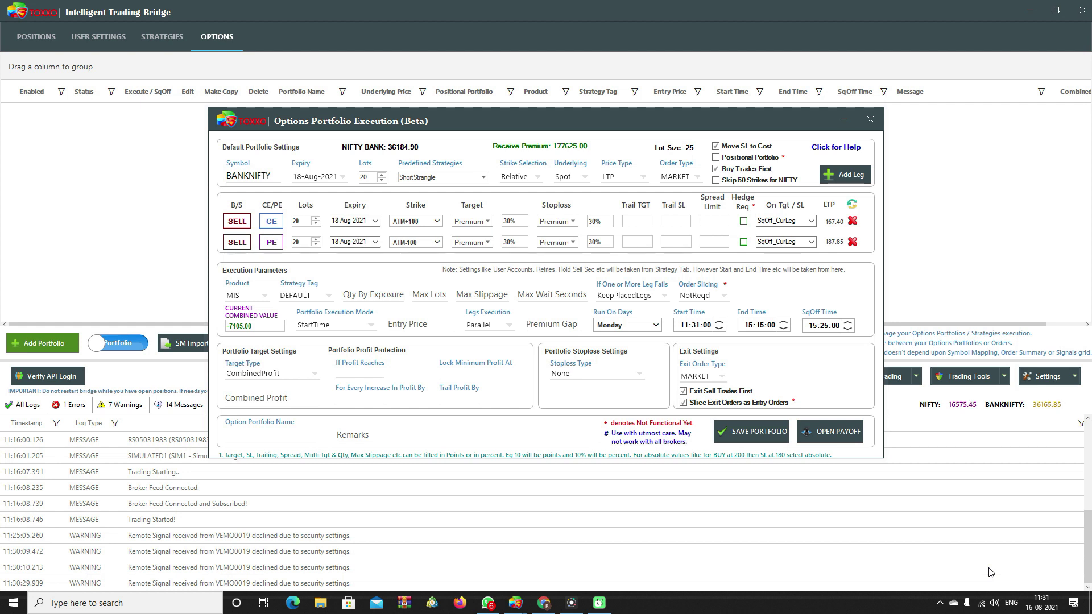
pyautogui.click(275, 398)
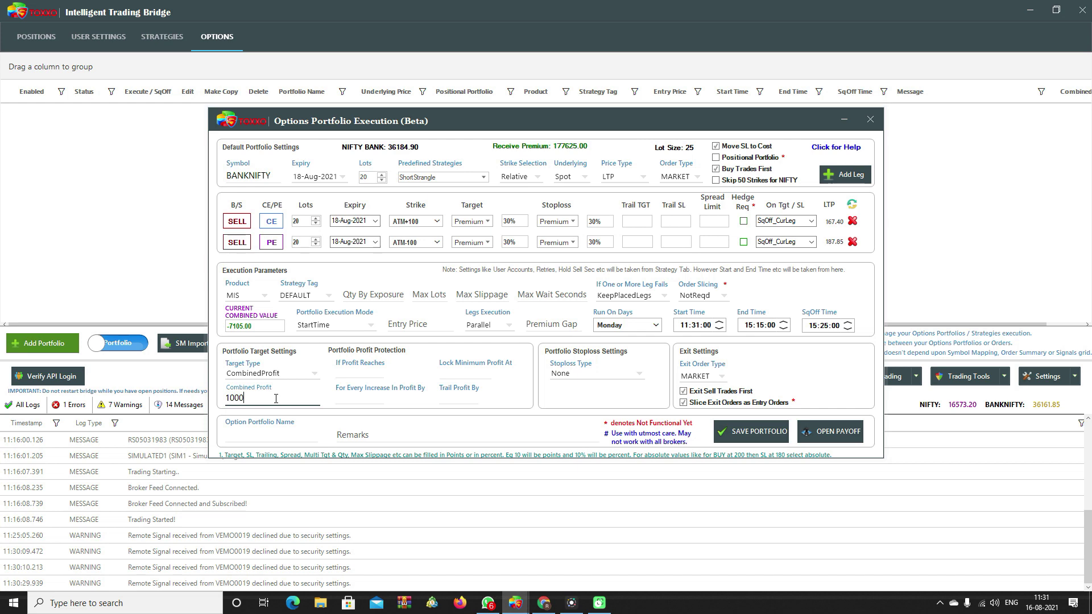
pyautogui.write('10000')
# - Set the profit protection to lock a minimum profit of 3000 once profit reaches 5000
pyautogui.click(359, 371)
pyautogui.write('50')
pyautogui.click(449, 373)
pyautogui.write('3000')
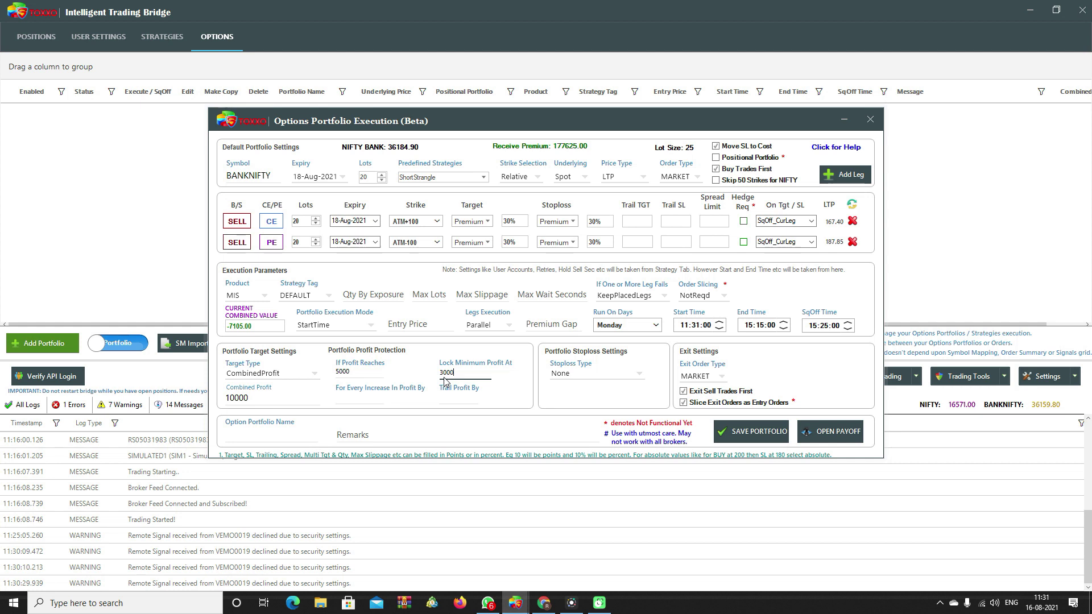
# - Try the CombinedLoss and AbsoluteCombinedPremium stoploss types for the portfolio
pyautogui.click(595, 374)
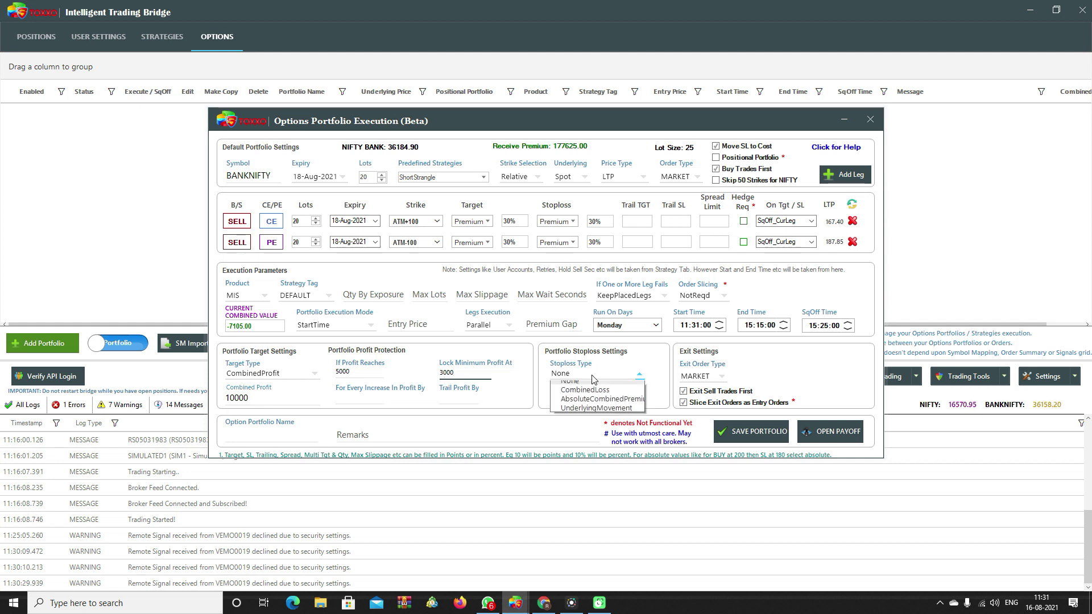
pyautogui.click(590, 394)
pyautogui.click(587, 396)
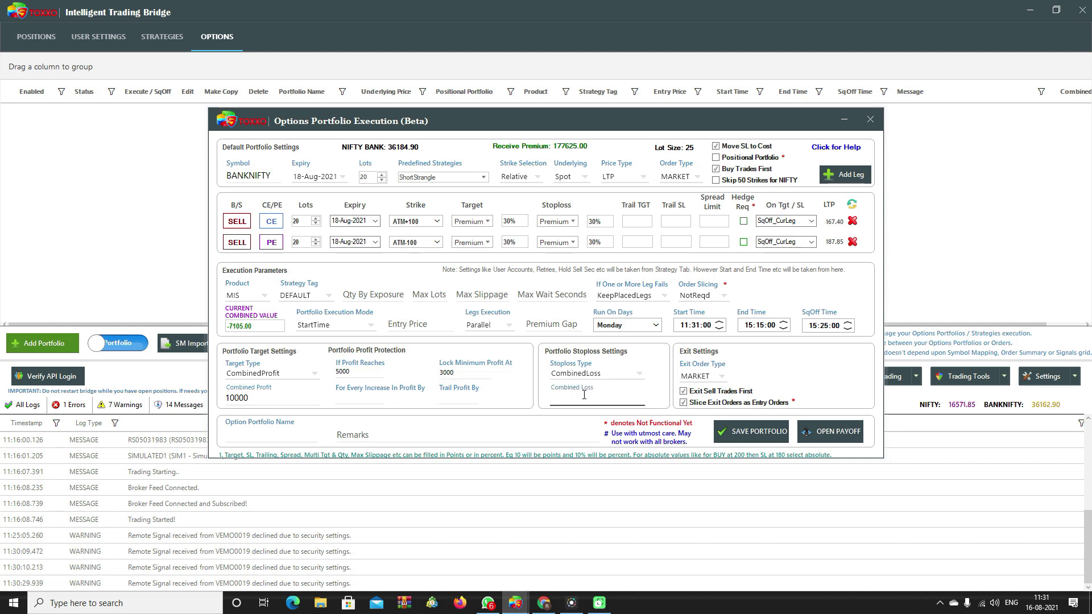
pyautogui.click(614, 373)
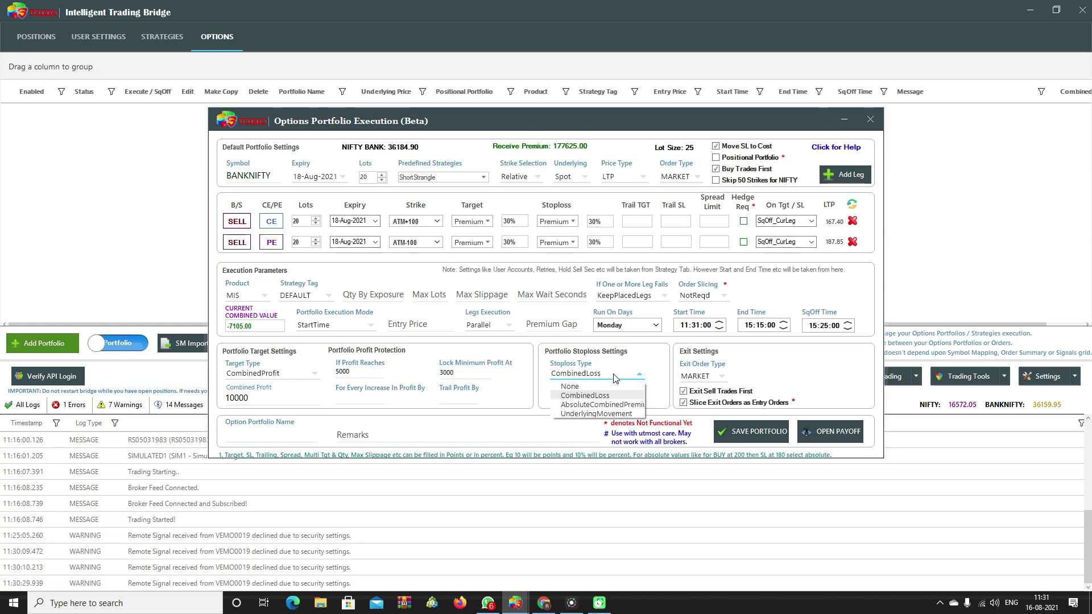
pyautogui.click(606, 405)
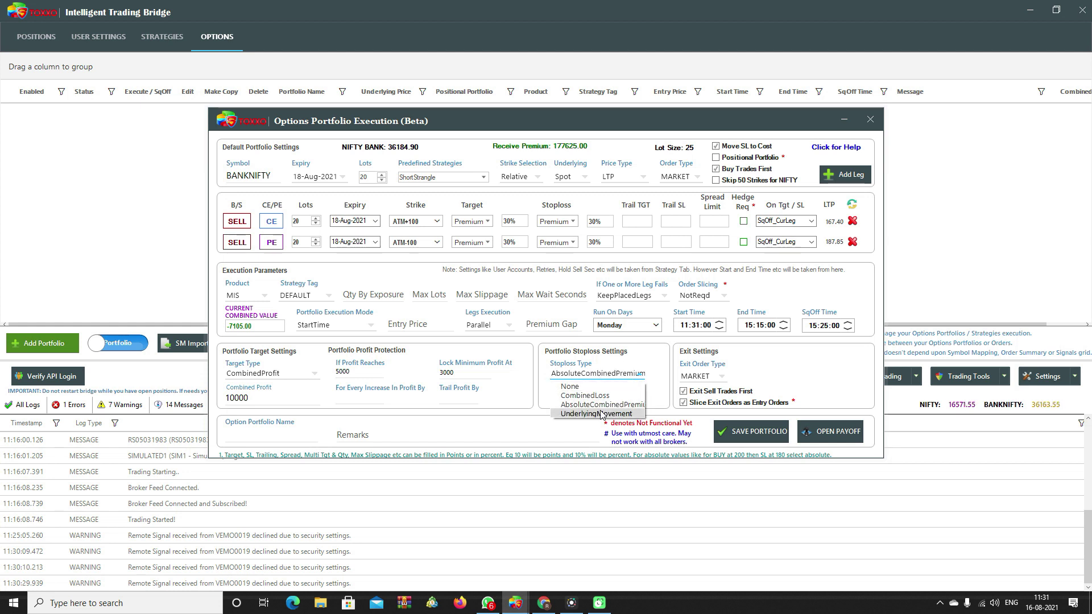
pyautogui.click(632, 363)
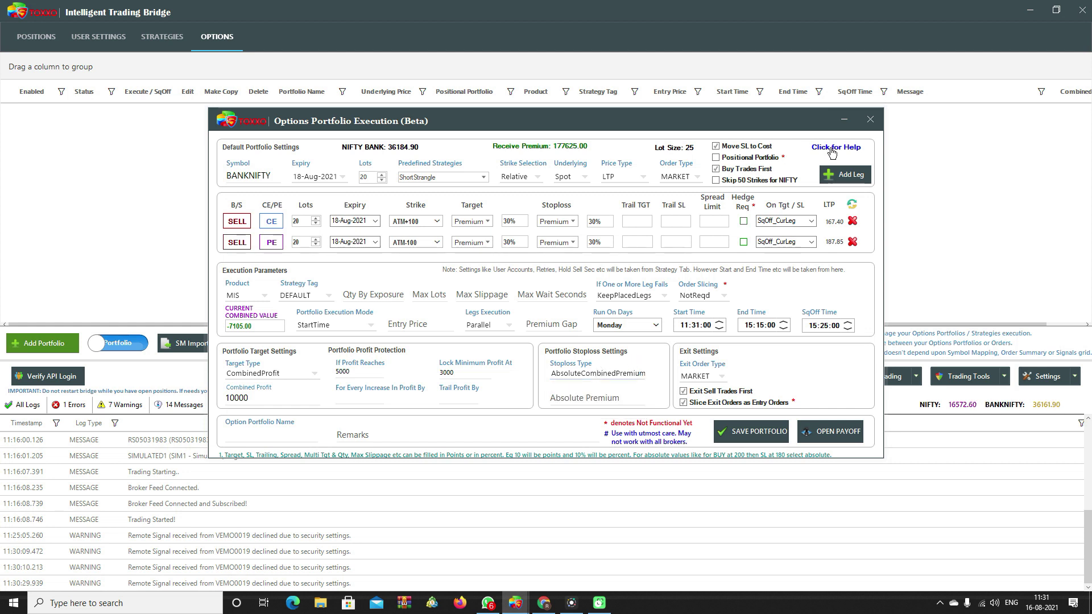
# - Set the portfolio stoploss to CombinedLoss with a value of 8000 and keep MARKET as the exit order type
pyautogui.click(610, 373)
pyautogui.click(589, 396)
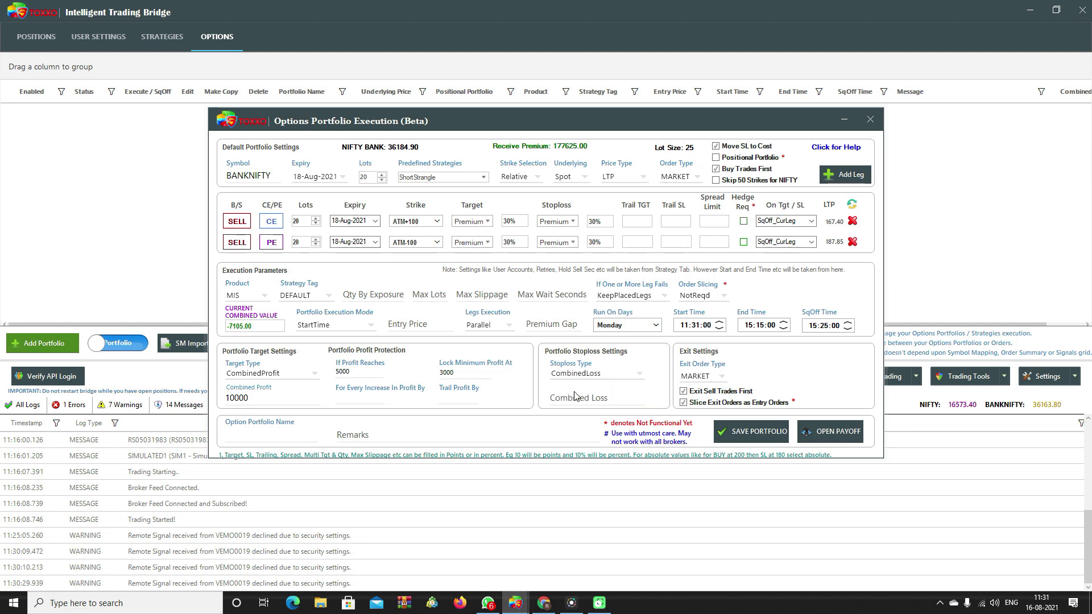
pyautogui.click(577, 398)
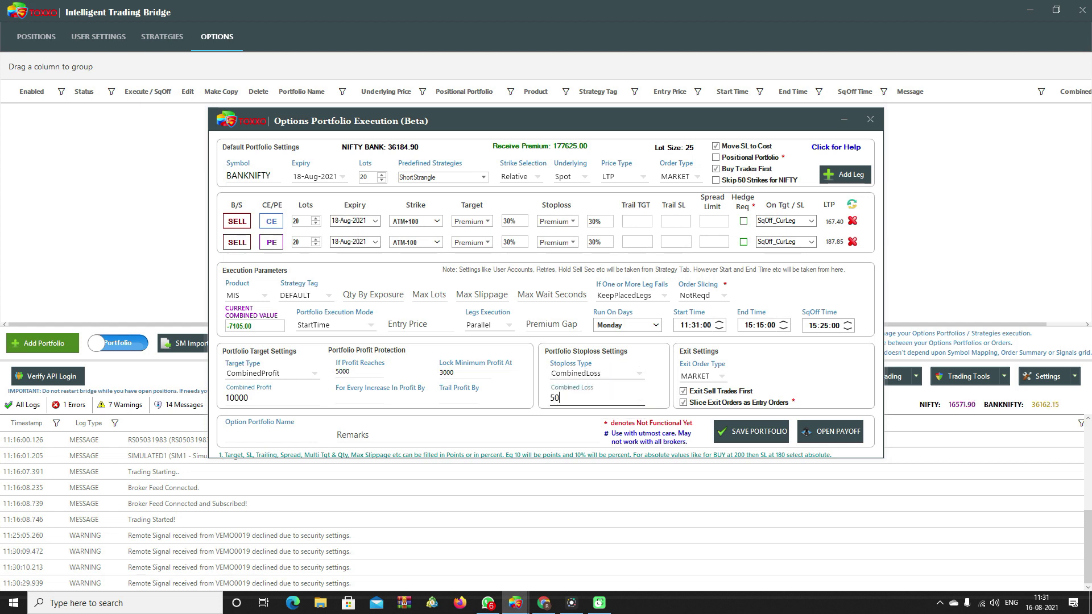
pyautogui.write('80000')
pyautogui.click(717, 377)
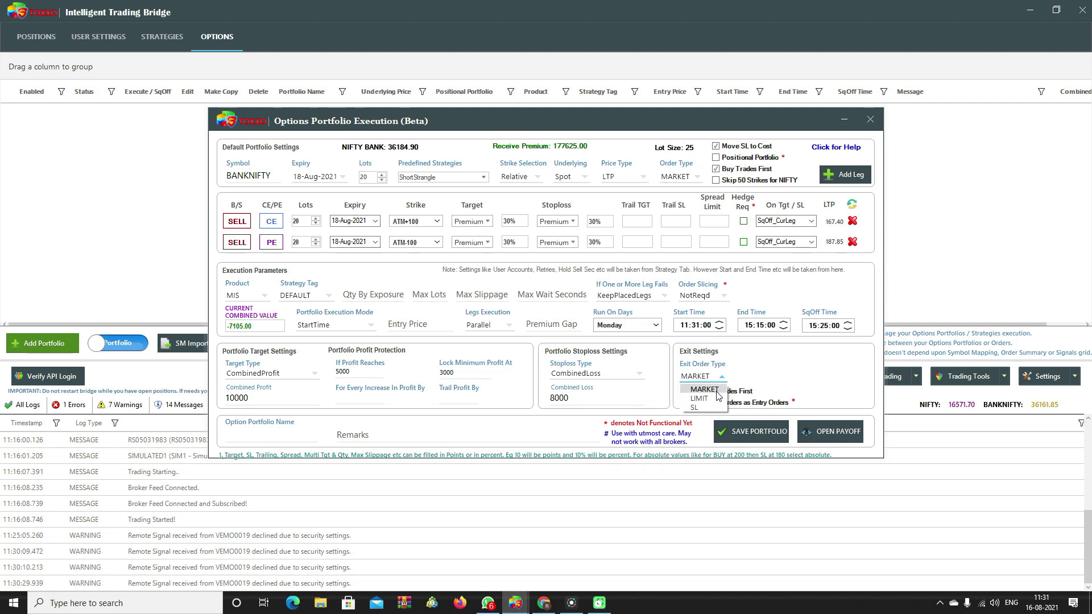
pyautogui.click(713, 388)
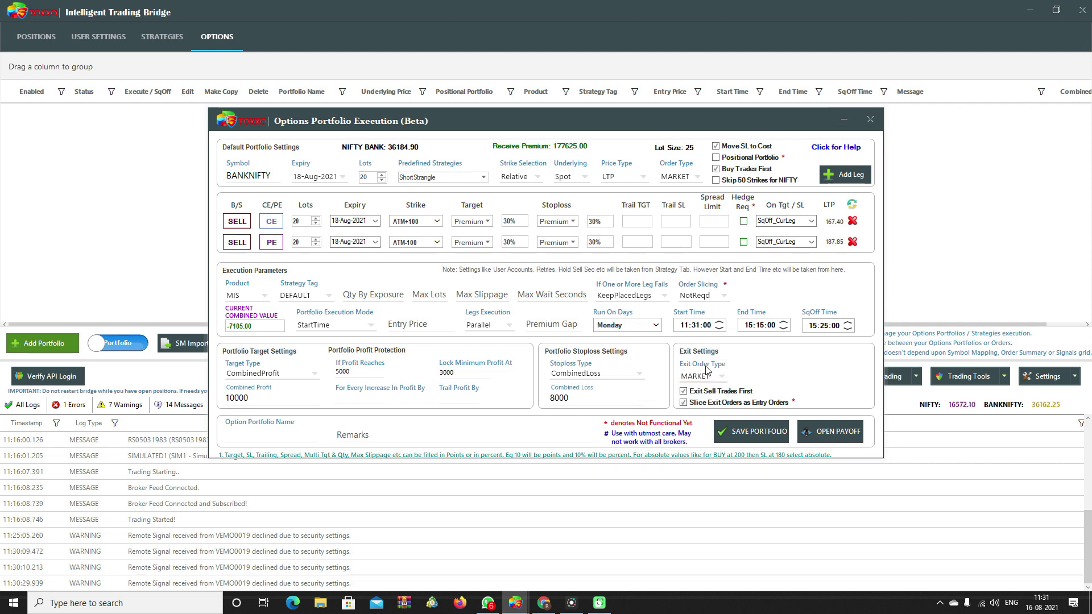
# - Name the option portfolio RC1 and review its payoff graph
pyautogui.click(289, 436)
pyautogui.click(818, 428)
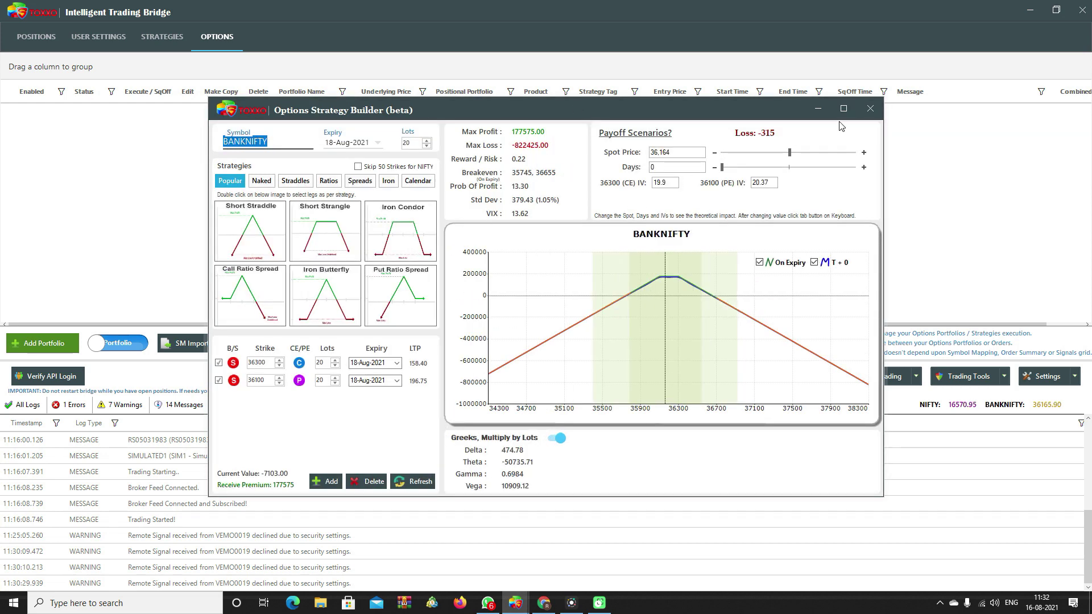
pyautogui.click(877, 116)
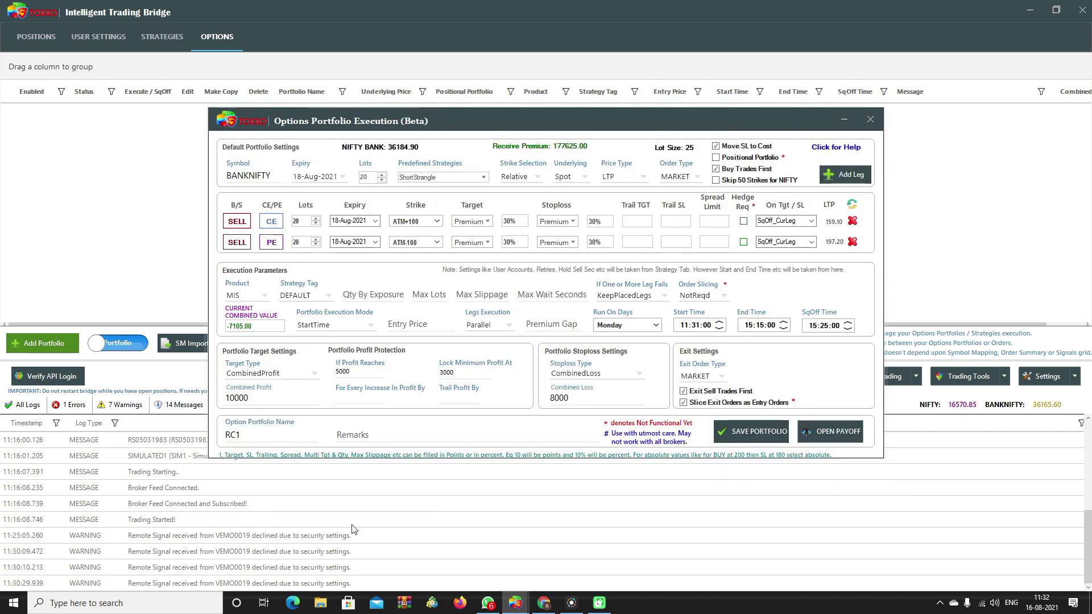
# - Save the portfolio and enable RC1 for execution
pyautogui.click(751, 439)
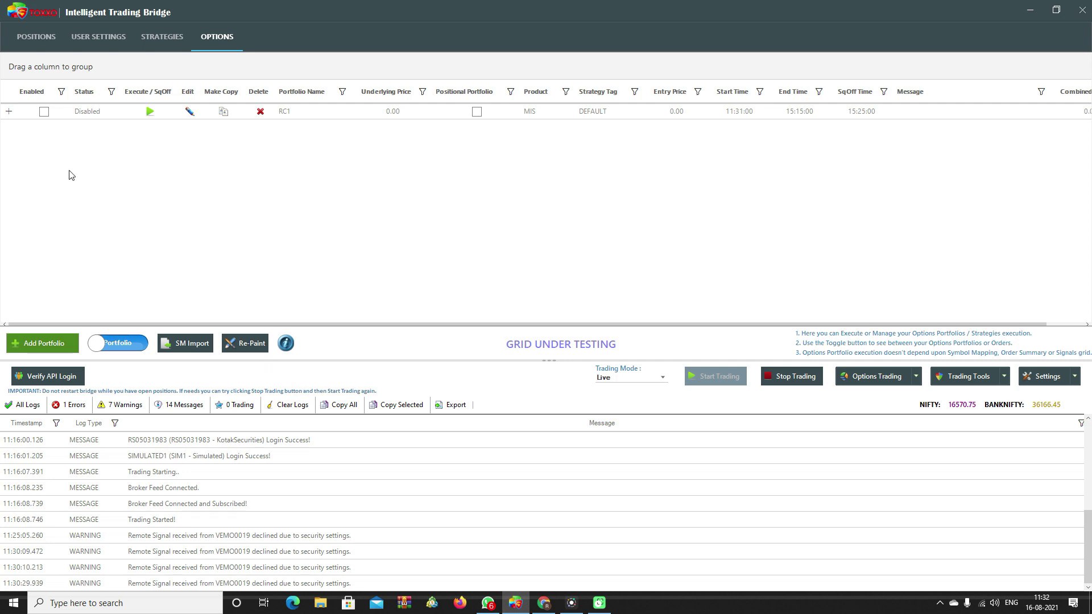
pyautogui.click(43, 111)
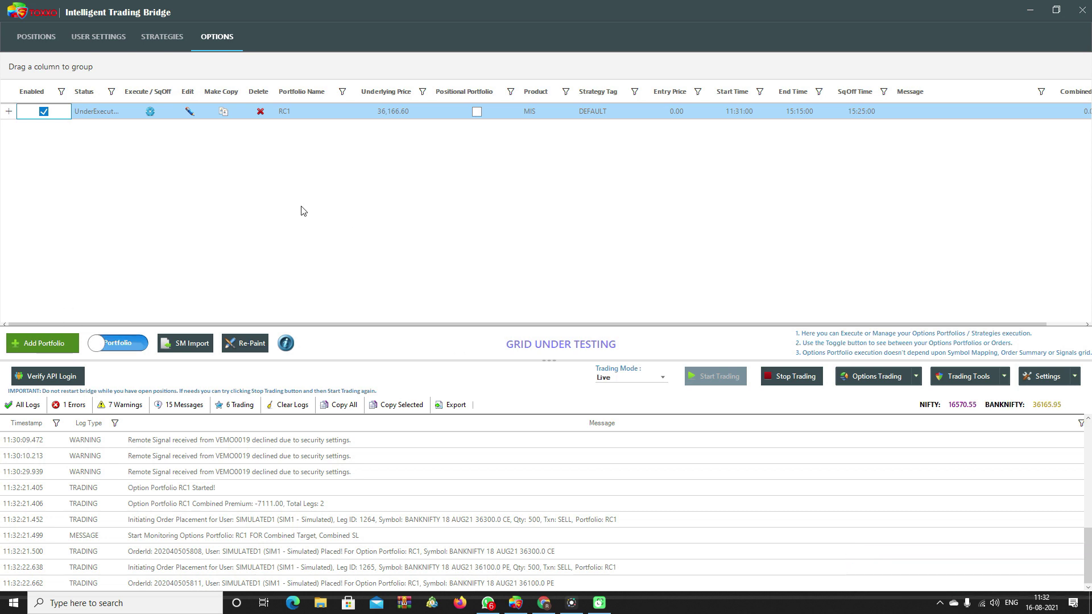
# - Expand portfolio RC1 down to its individual legs to examine their PNL, and check the BANKNIFTY chart in TradingView
pyautogui.click(13, 114)
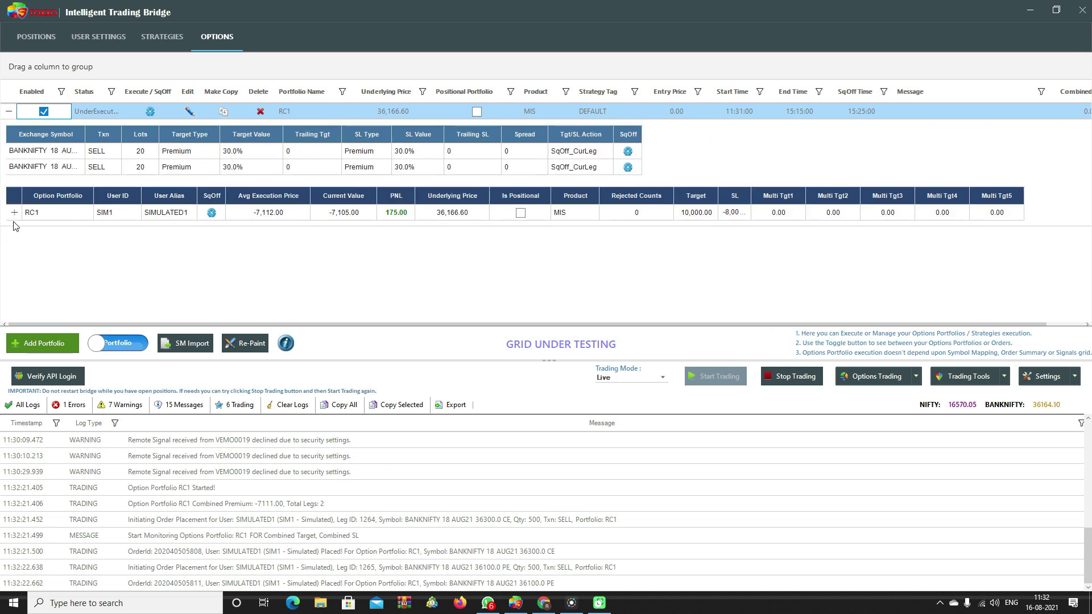
pyautogui.click(254, 157)
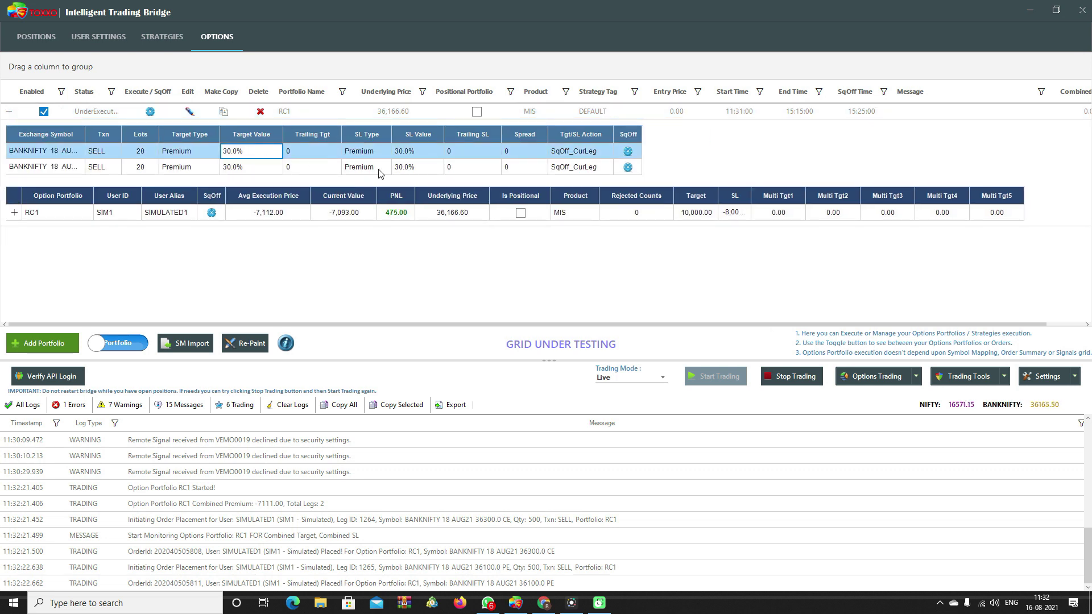
pyautogui.click(14, 212)
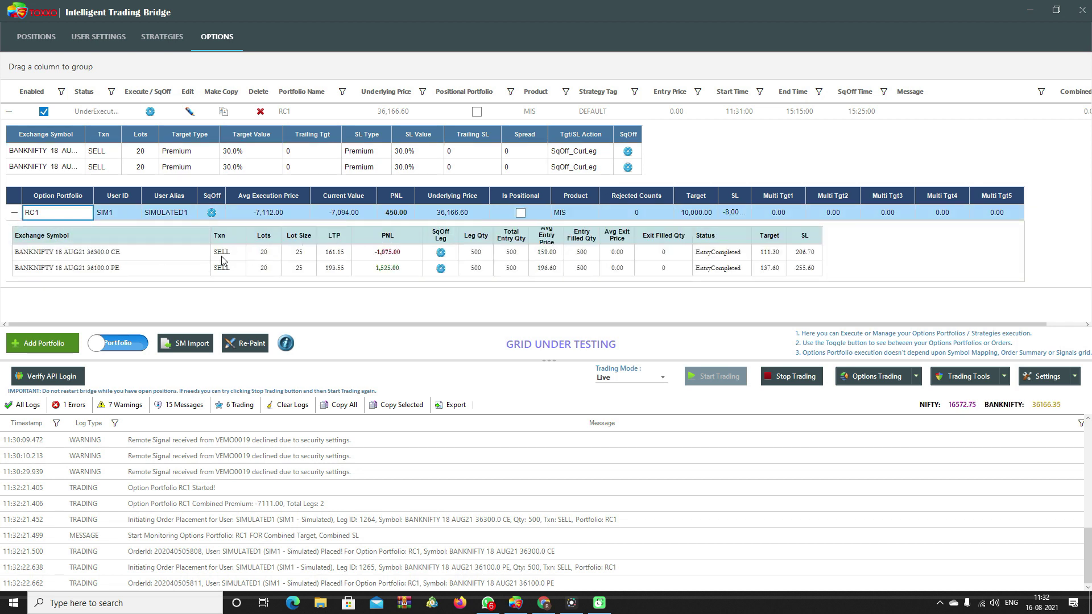
pyautogui.click(386, 256)
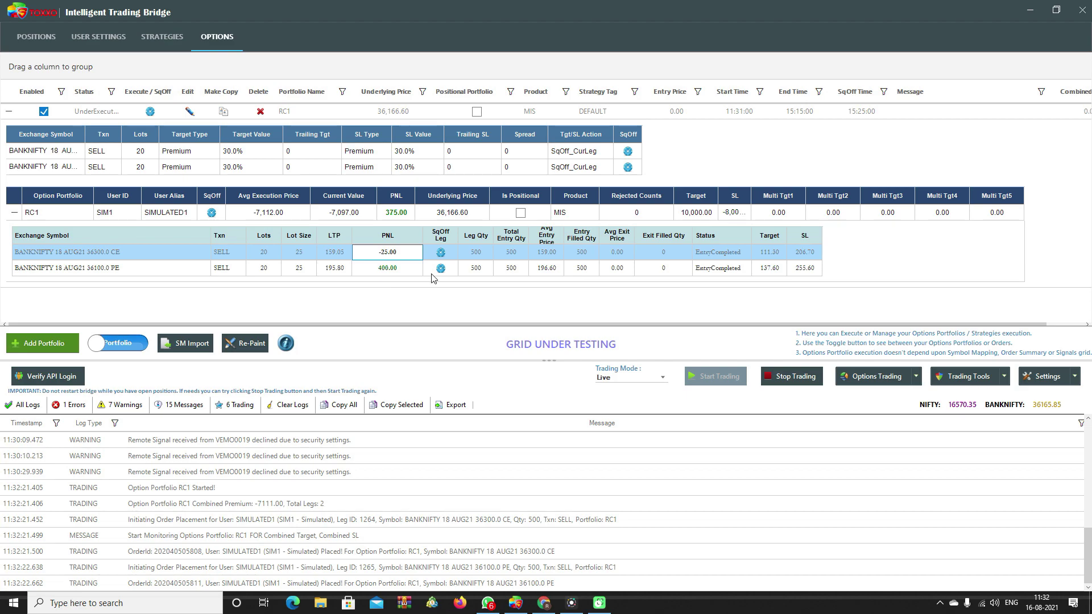
pyautogui.click(543, 604)
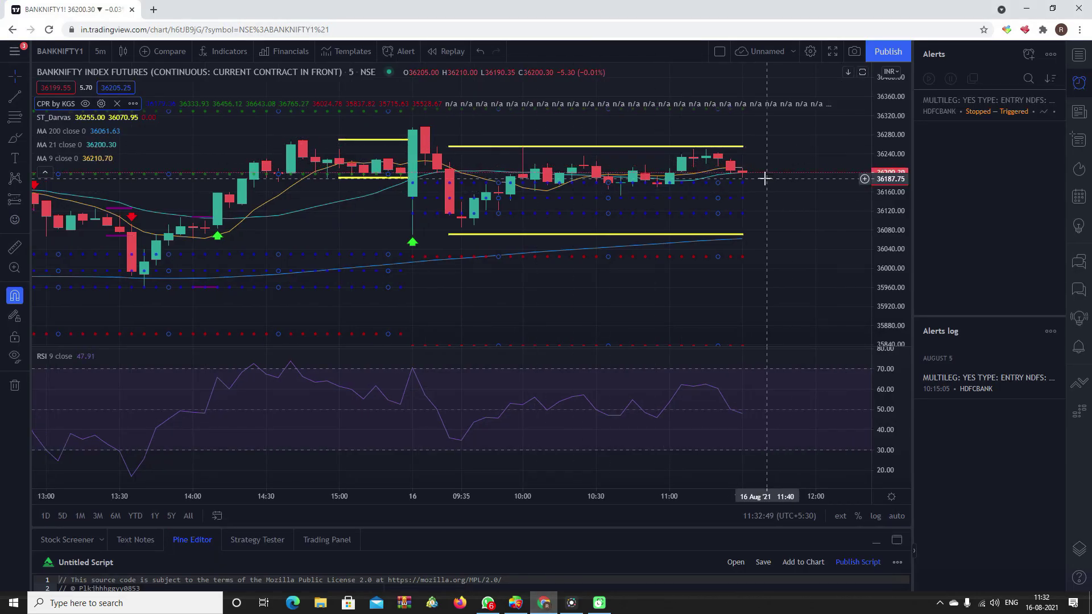
pyautogui.click(1026, 8)
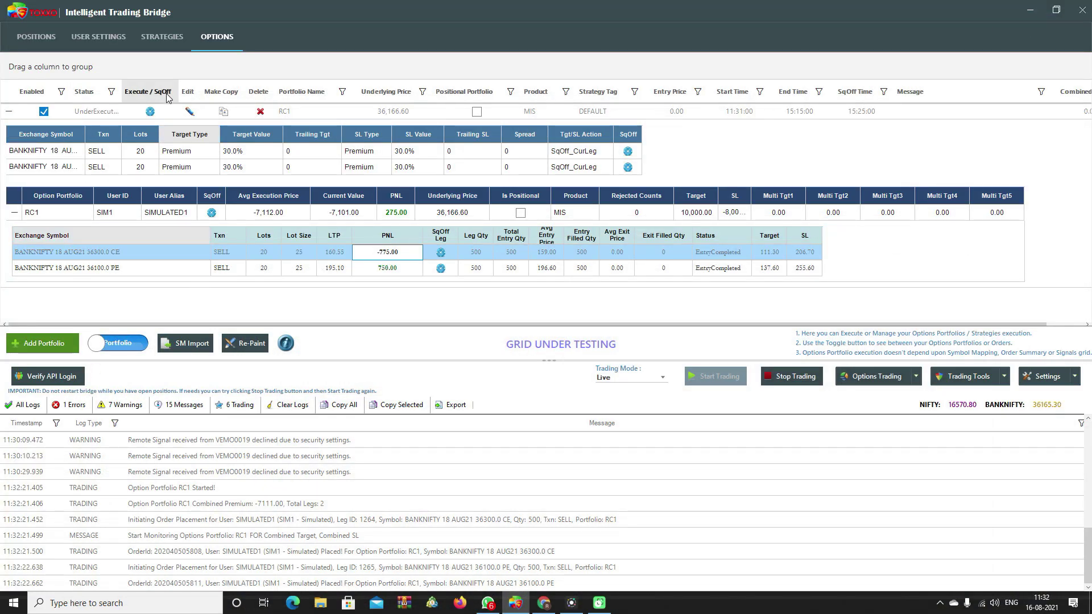
# - Edit the running RC1 portfolio and add a BUY PE leg at the ATM strike
pyautogui.click(190, 113)
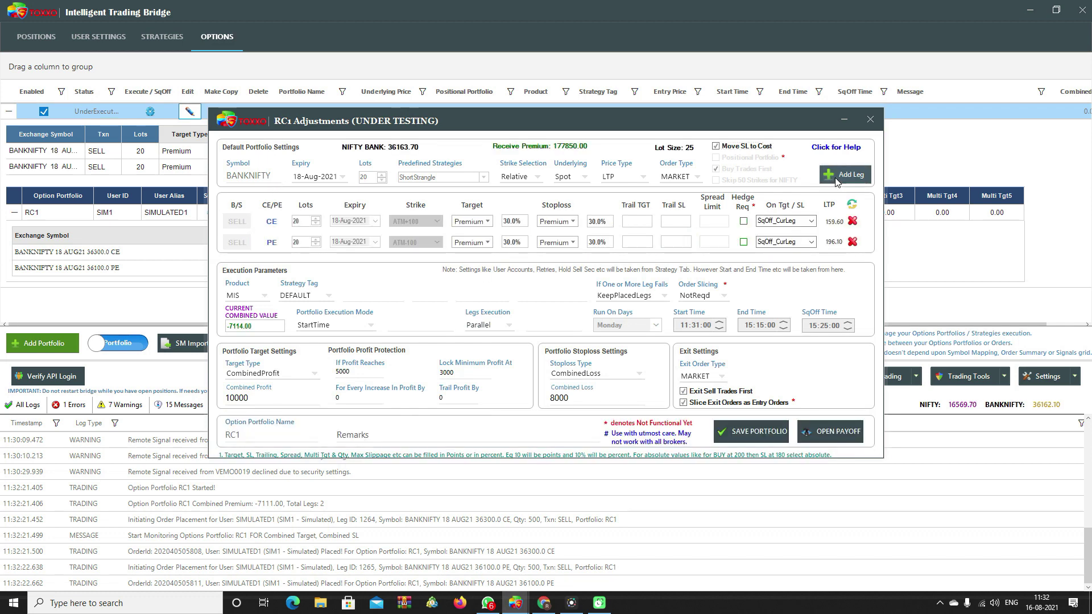
pyautogui.click(846, 174)
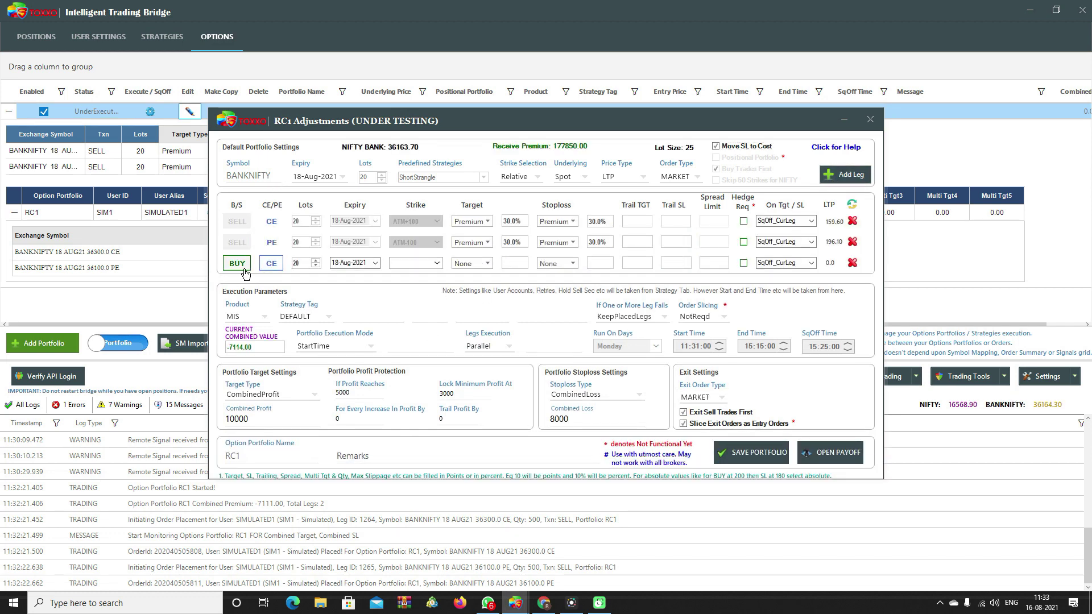
pyautogui.click(271, 263)
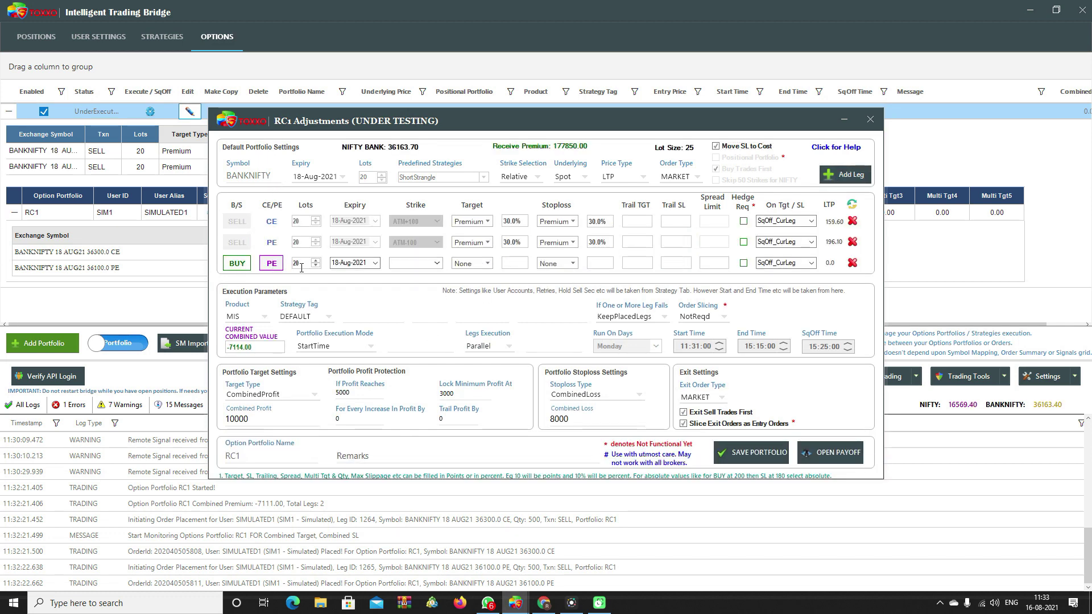
pyautogui.click(437, 264)
pyautogui.scroll(-2, 421, 319)
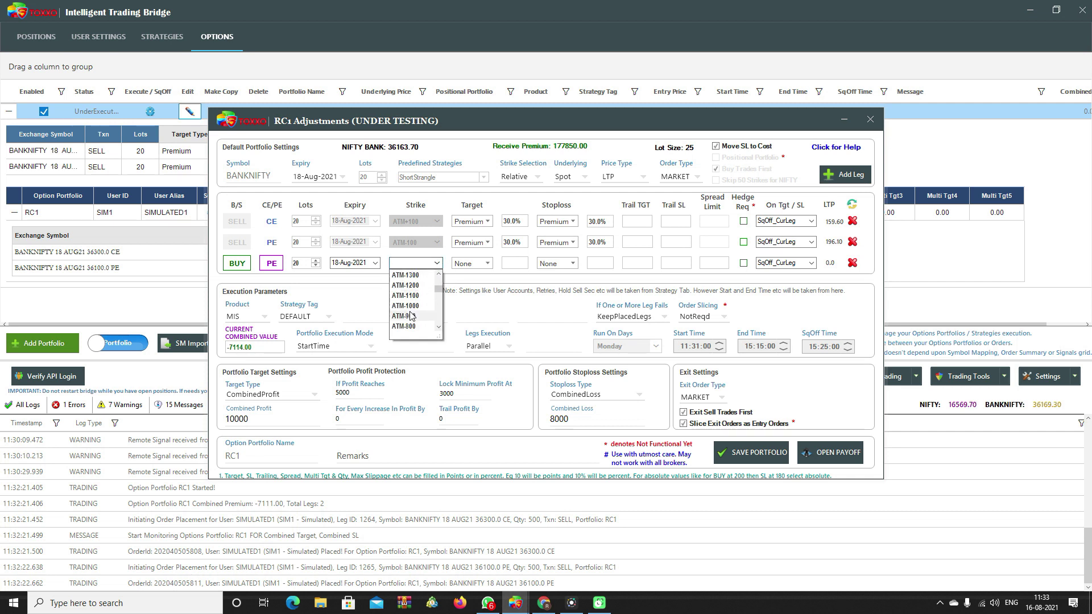
pyautogui.scroll(-3, 424, 327)
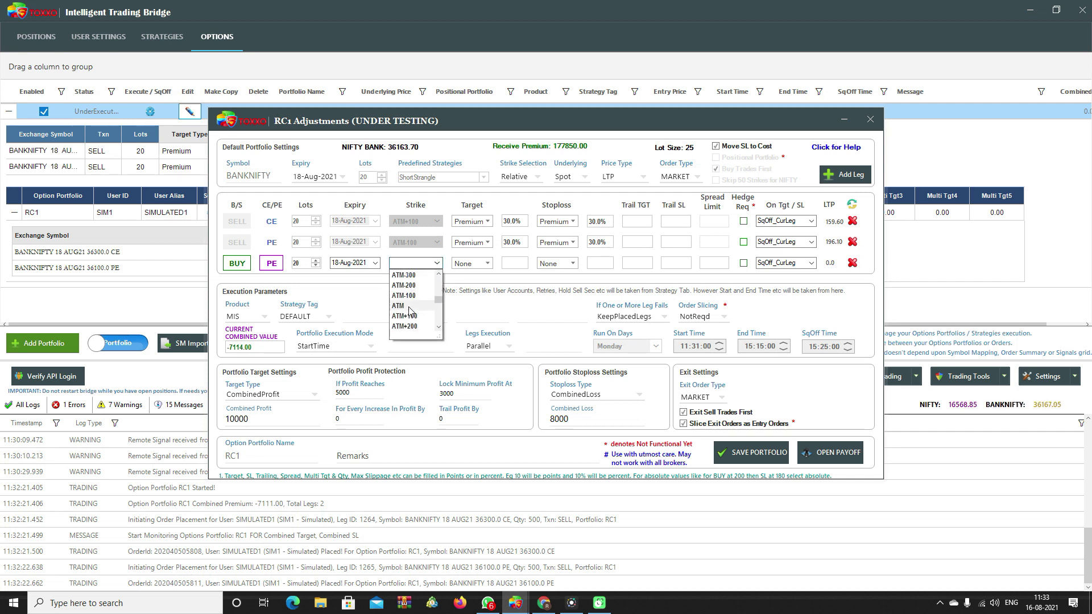
pyautogui.click(408, 319)
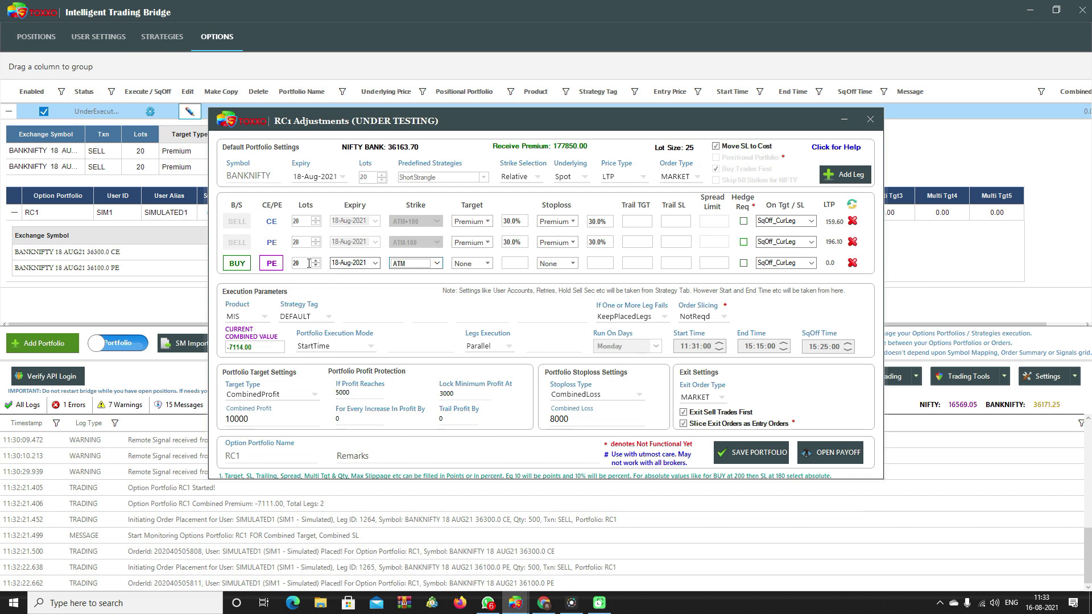
# - Set the new BUY PE leg's target and stoploss to Premium 30% each and save RC1 to execute the leg
pyautogui.click(475, 265)
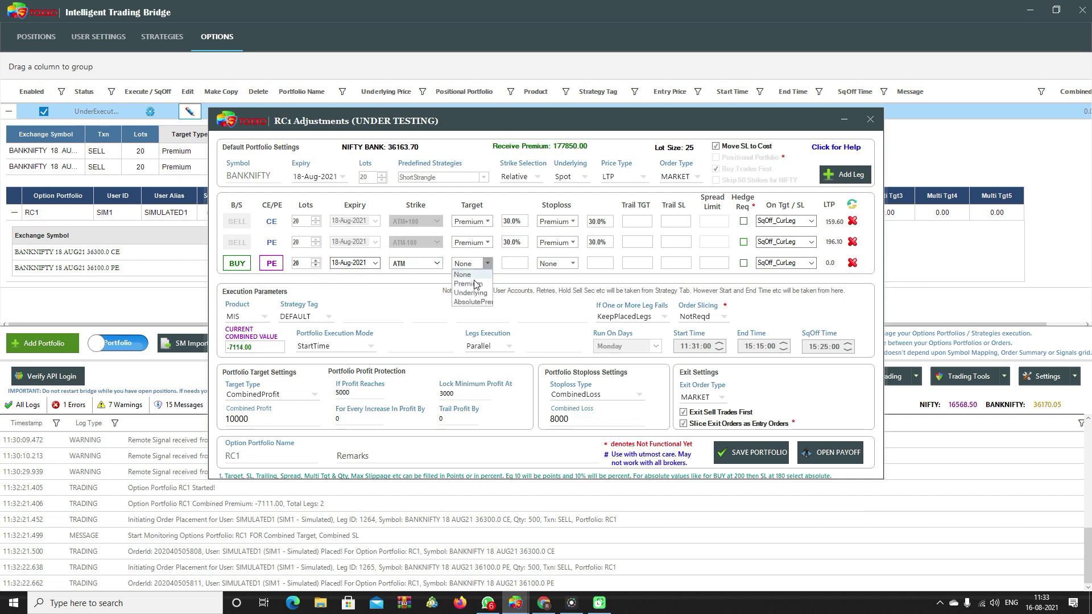
pyautogui.click(472, 283)
pyautogui.click(511, 262)
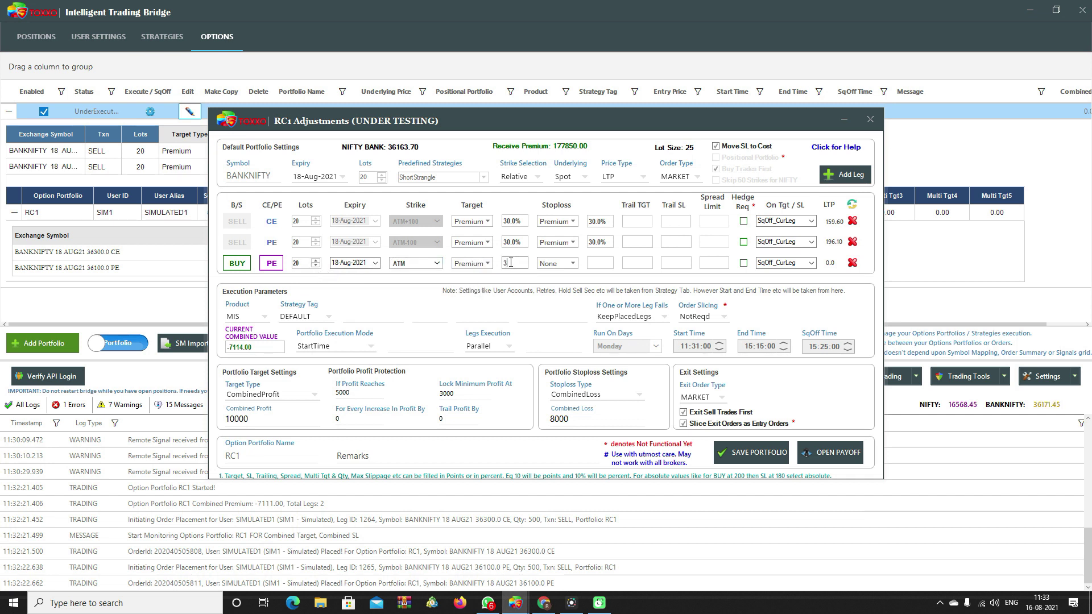
pyautogui.click(572, 263)
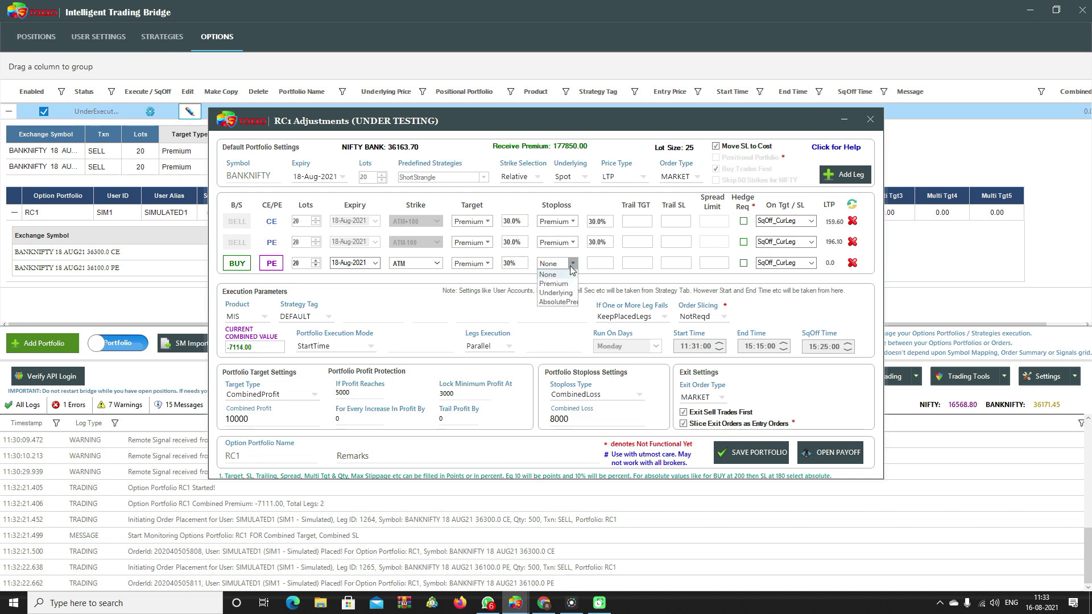
pyautogui.click(561, 284)
pyautogui.click(593, 266)
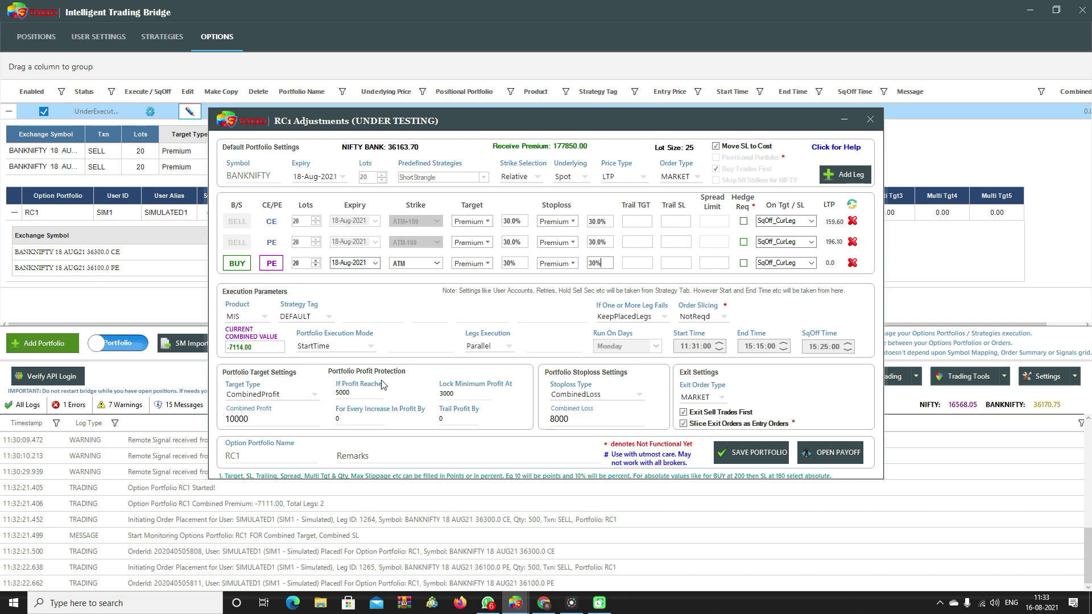
pyautogui.click(764, 458)
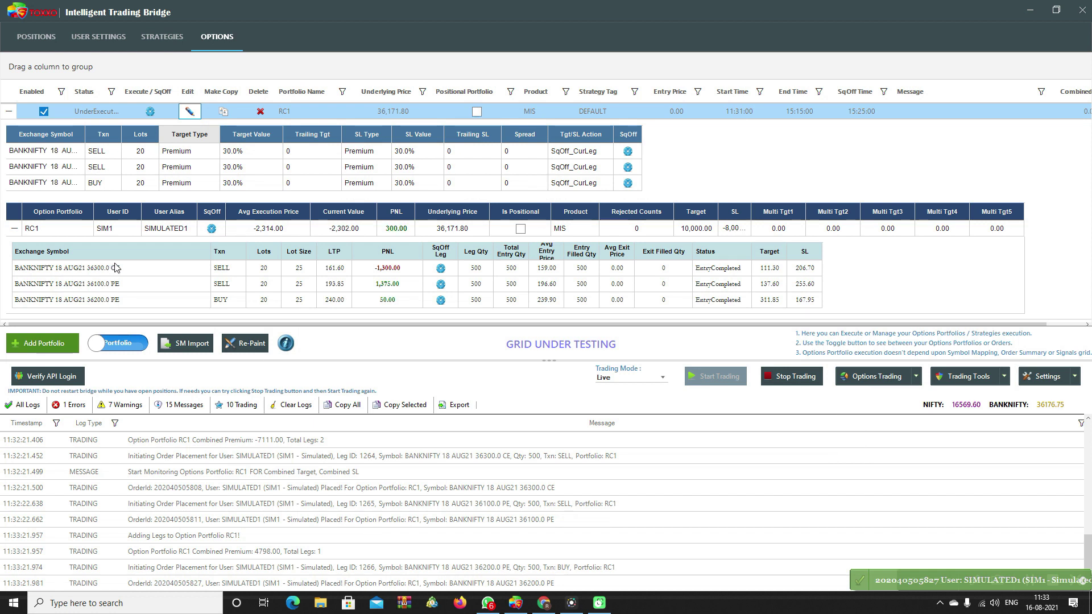
pyautogui.click(387, 303)
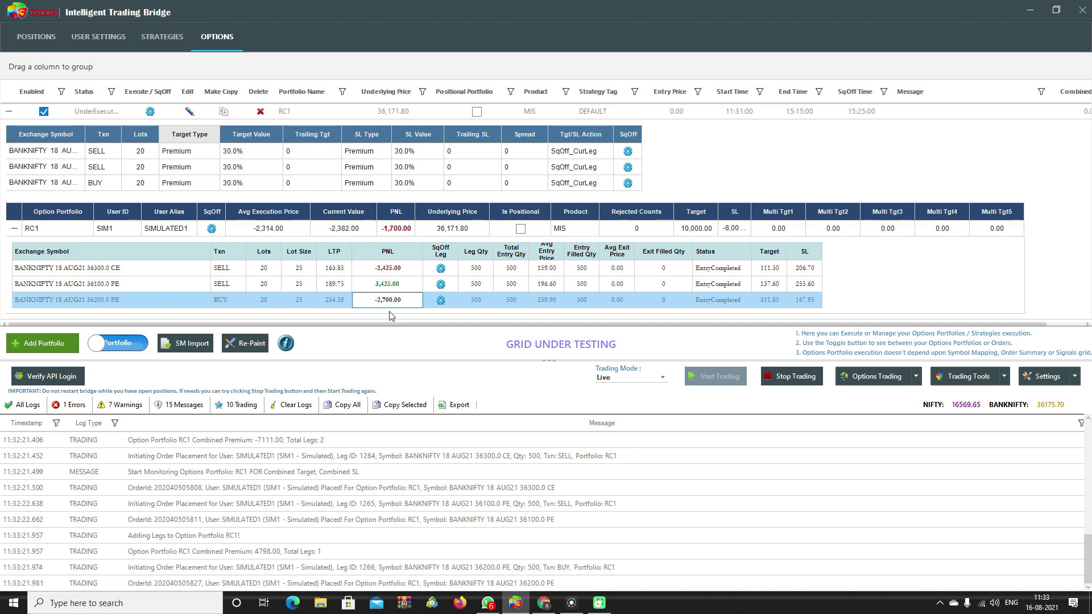
# - Change the SELL CE leg of RC1 to a 20% target and 25% stoploss, save the portfolio and collapse its details
pyautogui.click(190, 112)
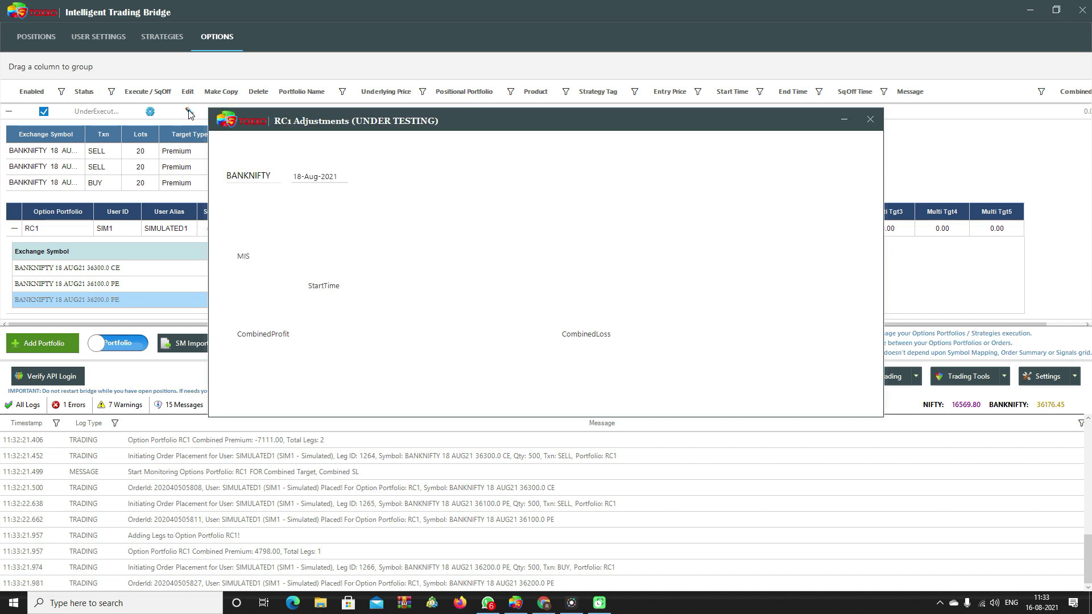
pyautogui.moveTo(527, 223); pyautogui.dragTo(501, 220)
pyautogui.press('BackSpace')
pyautogui.write('20%')
pyautogui.press('Tab')
pyautogui.press('Tab')
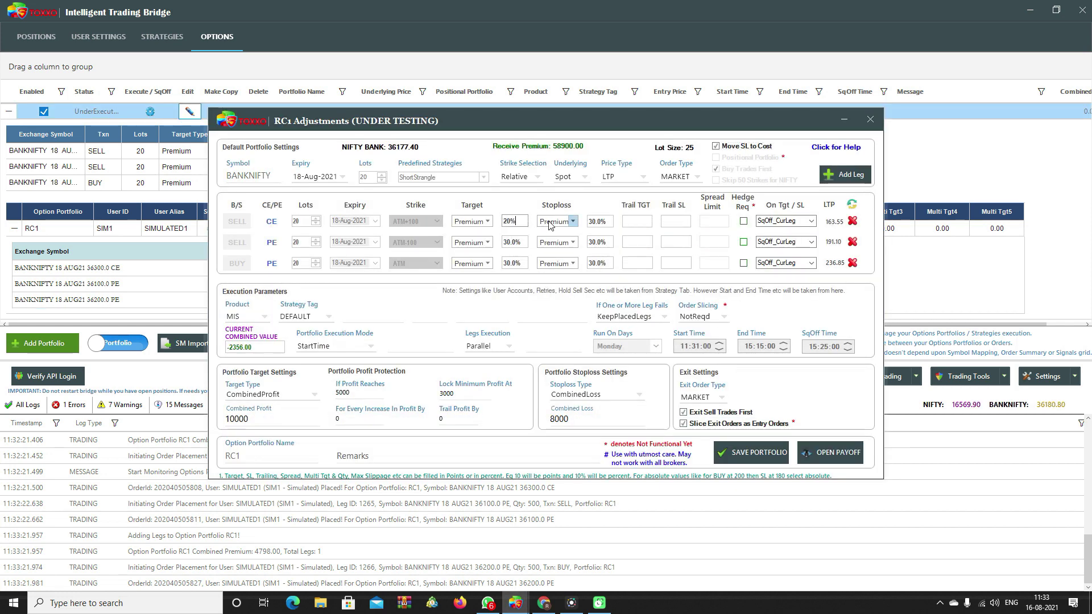
pyautogui.write('25%')
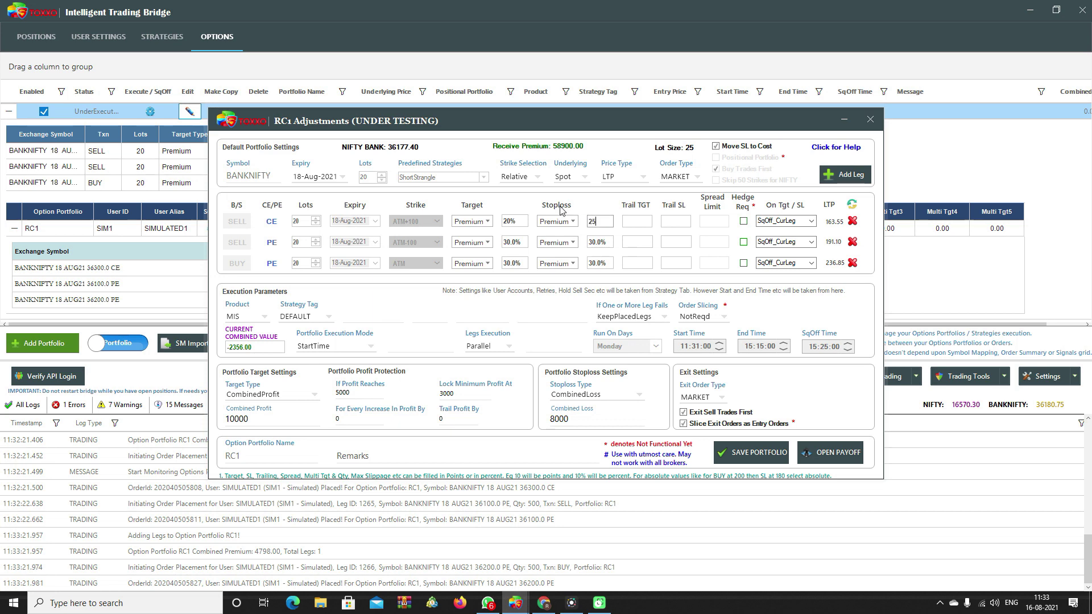
pyautogui.click(750, 453)
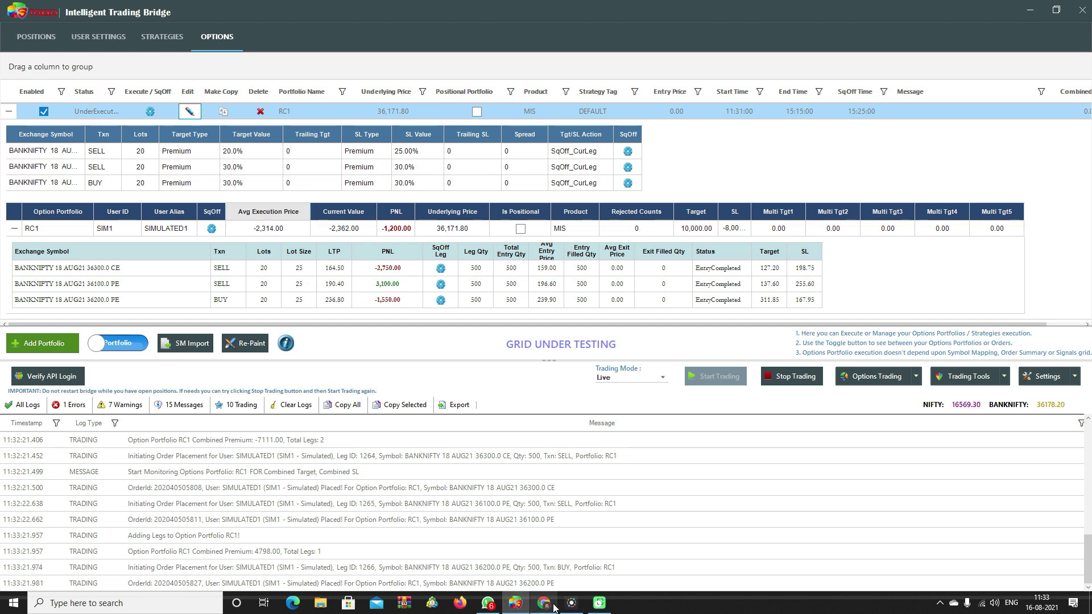
pyautogui.click(11, 112)
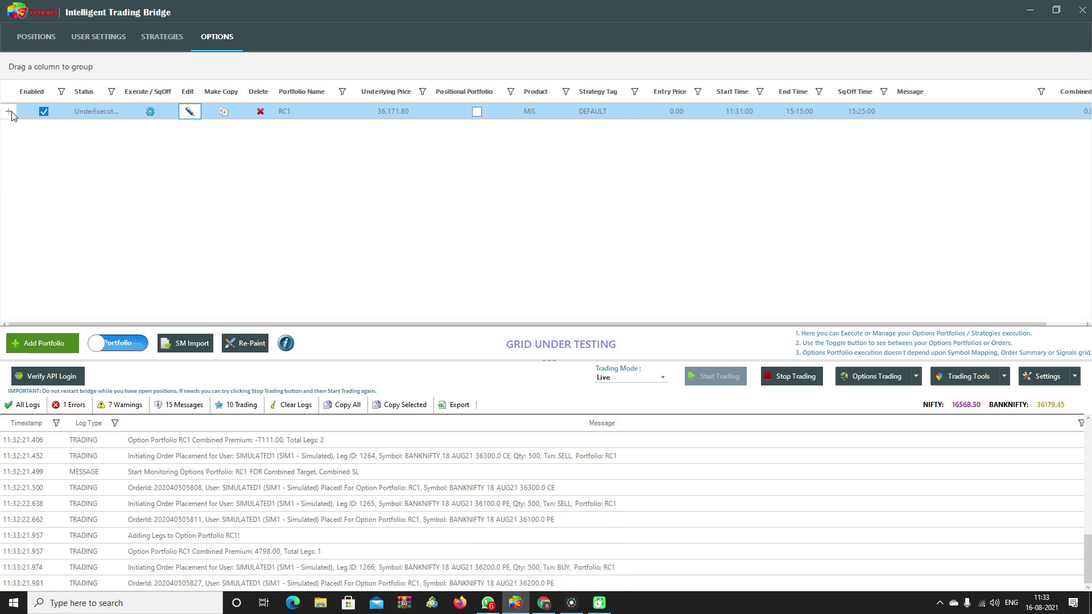
# - Add a new NIFTY option portfolio using the predefined IronButterfly strategy and open its product choices
pyautogui.click(28, 340)
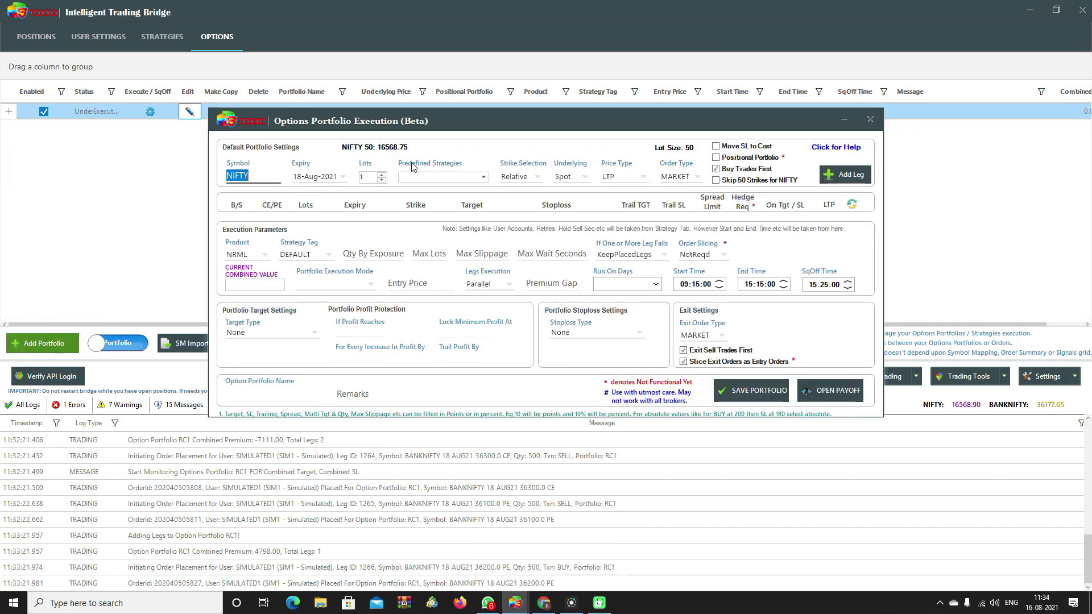
pyautogui.click(483, 177)
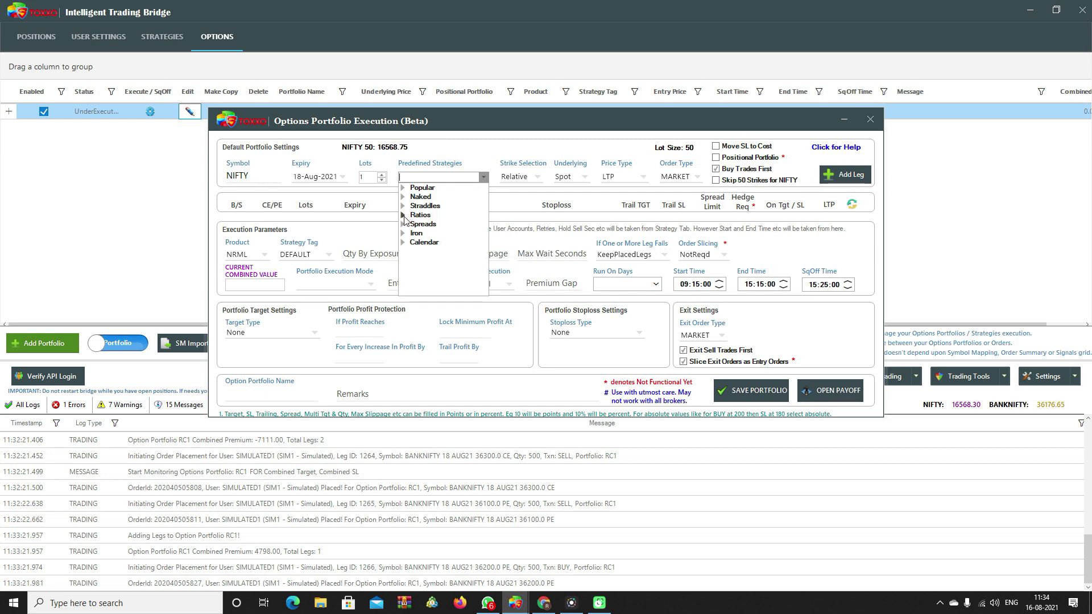
pyautogui.click(404, 234)
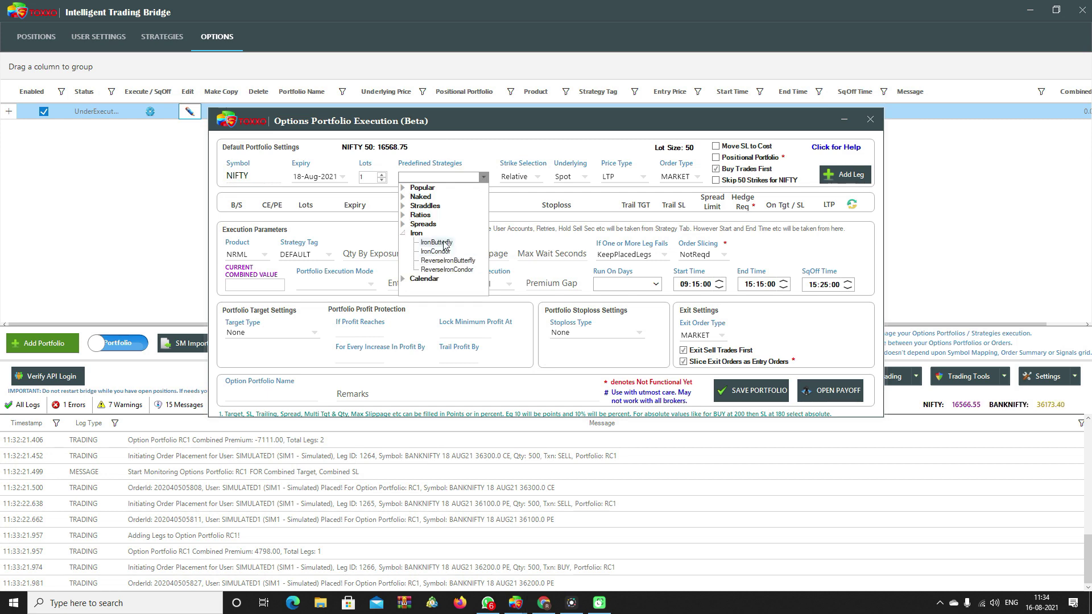
pyautogui.click(444, 245)
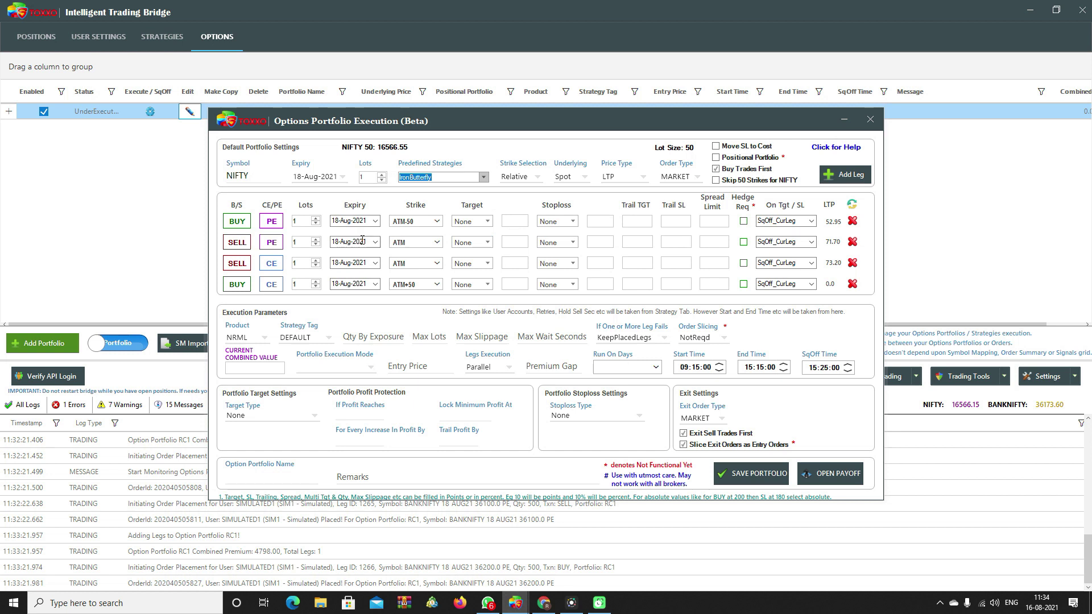
pyautogui.click(242, 338)
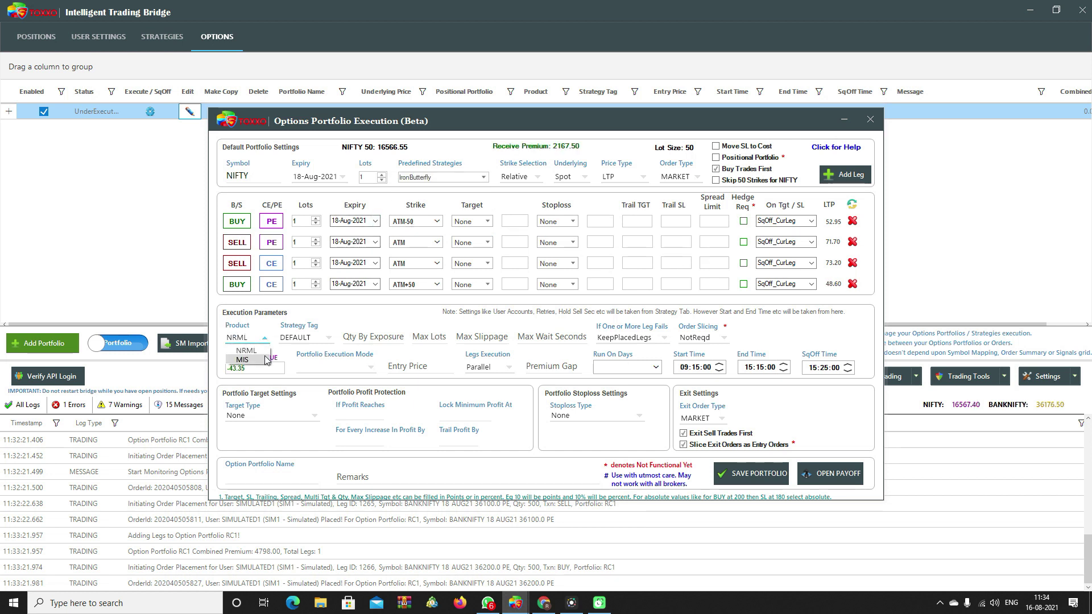